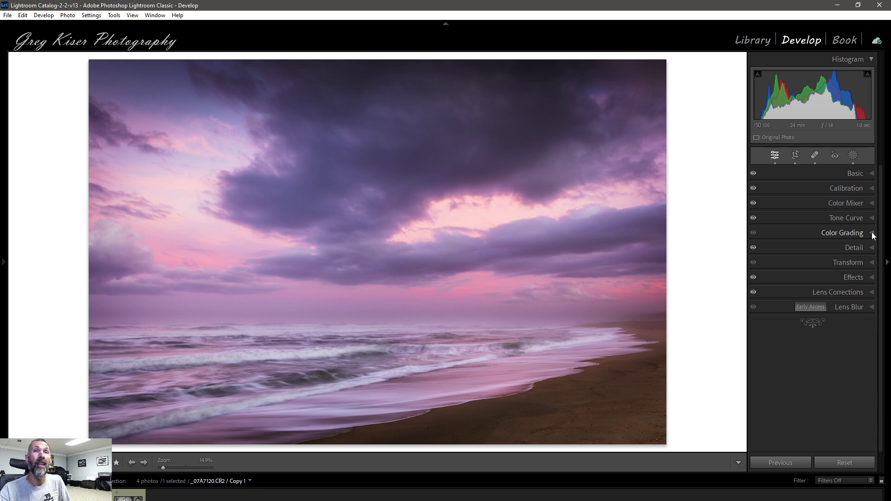
Open the Color Grading controls and examine the shadows, midtones, highlights and global adjustment views before returning to the 3-way view
left_click(871, 233)
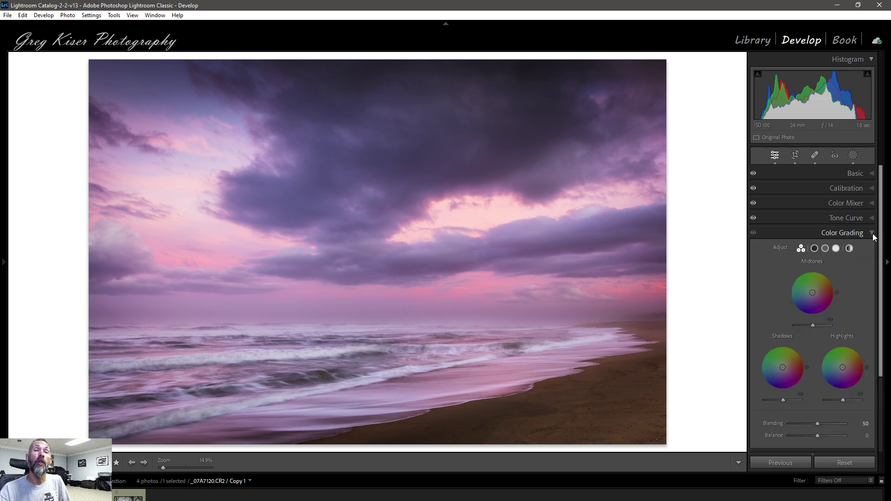
scroll(844, 222, "down", 2)
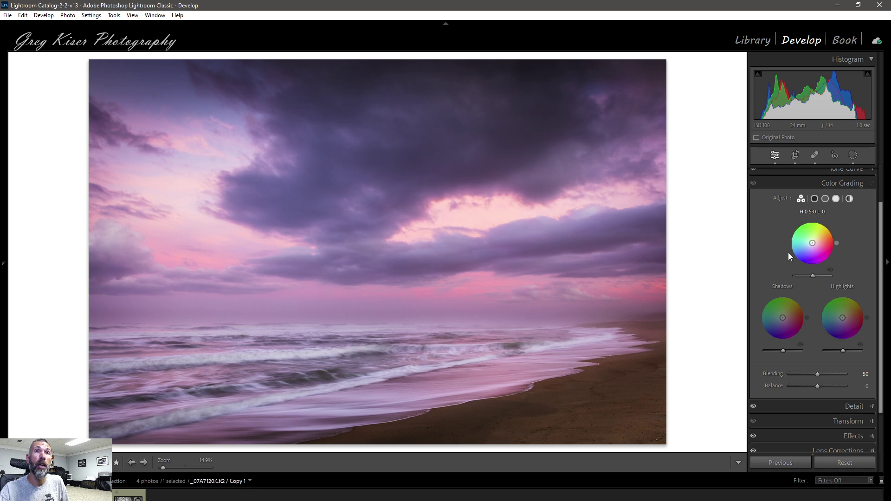
left_click(814, 200)
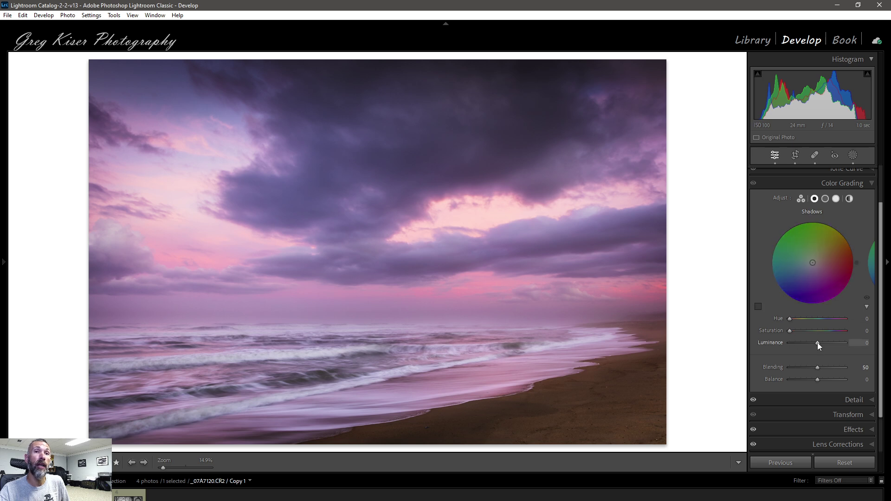
left_click(825, 199)
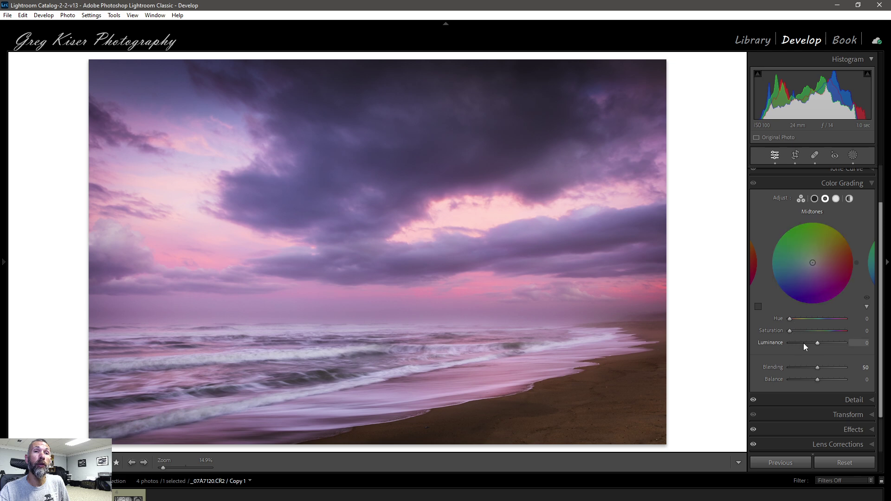
left_click(835, 200)
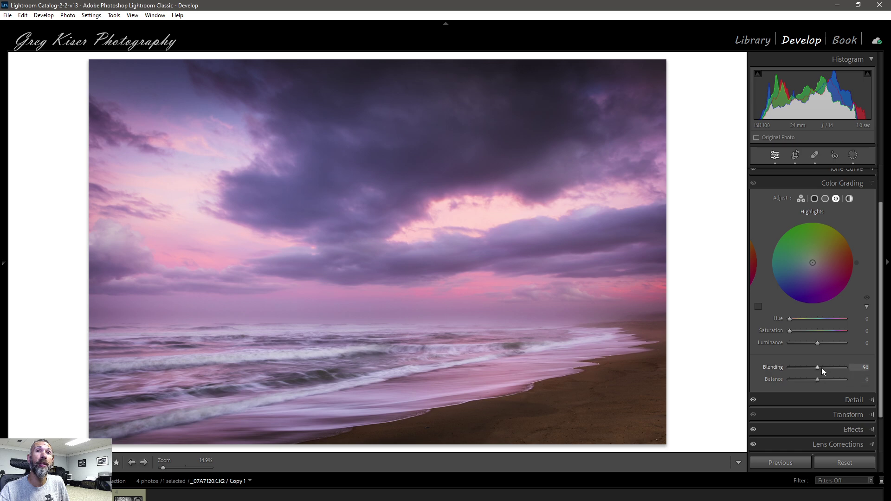
left_click(801, 198)
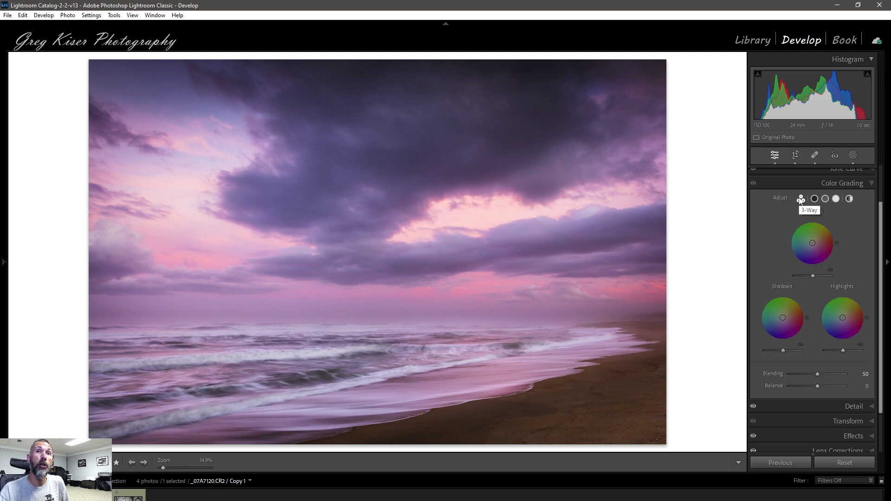
left_click(849, 199)
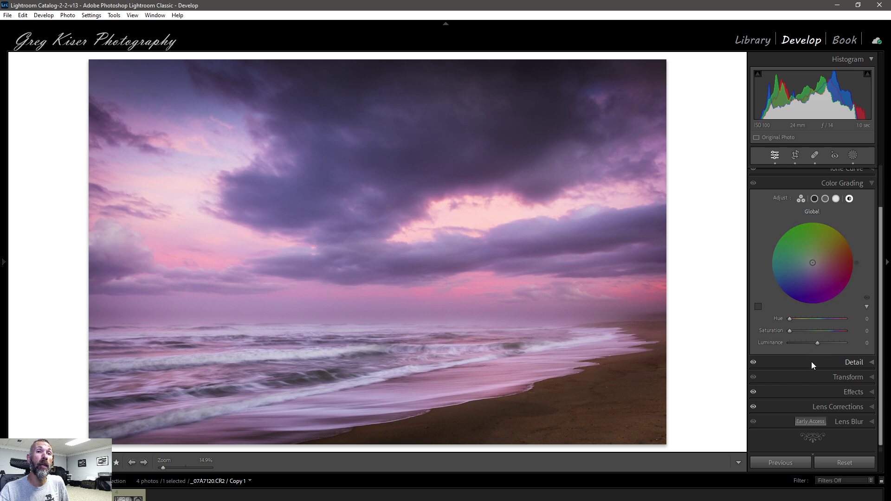
left_click(799, 199)
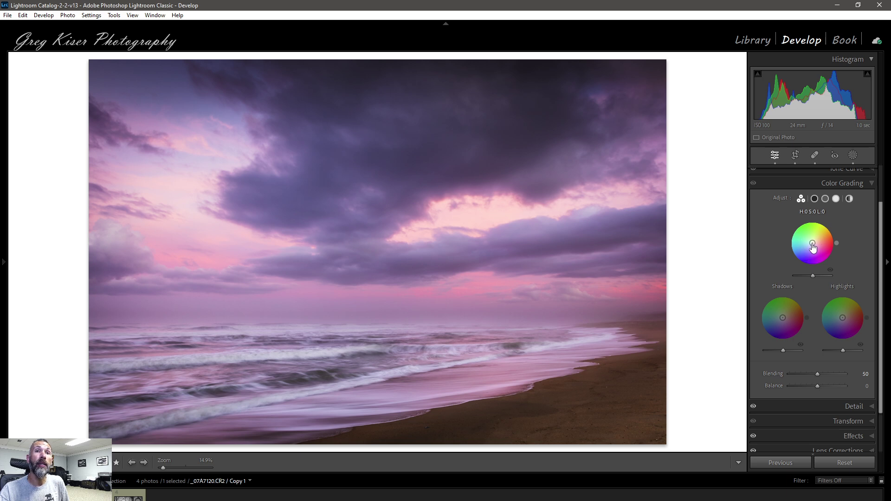
Try a magenta tint on the midtones, compare the photo with and without it, and reset the midtones wheel
mouse_move(813, 247)
left_mouse_down()
mouse_move(814, 234)
mouse_move(801, 241)
mouse_move(810, 240)
mouse_move(813, 253)
mouse_move(822, 246)
left_mouse_up()
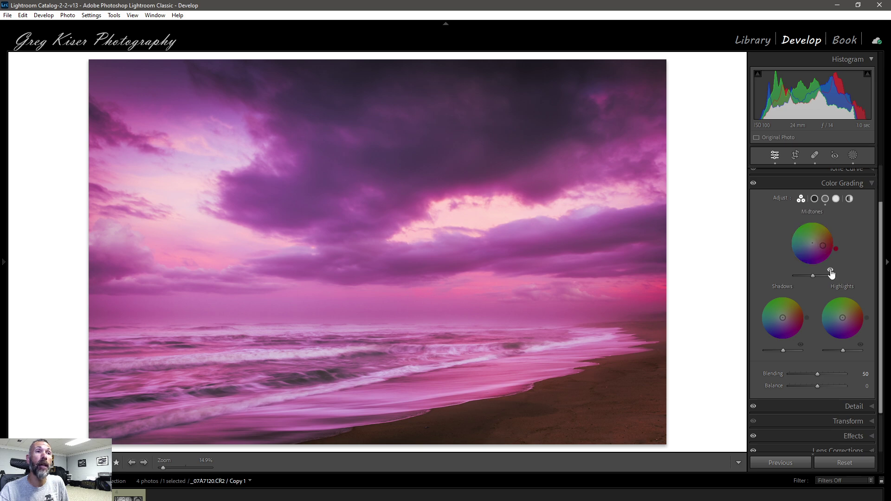
left_click(830, 271)
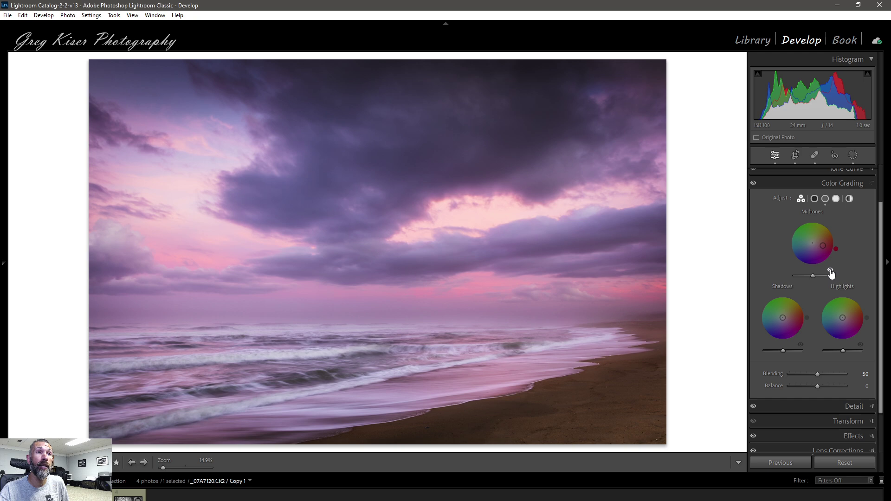
left_click(831, 271)
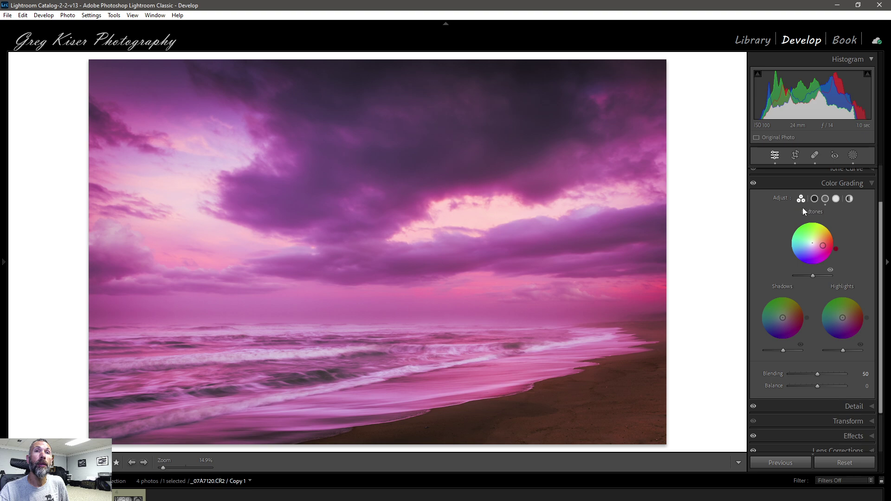
double_click(823, 246)
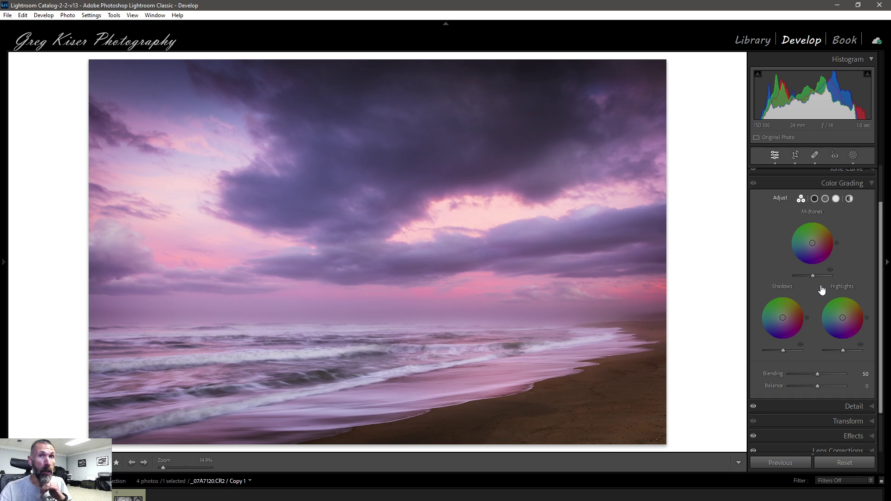
Review the photo's Basic tone and presence settings, and return to the 3-way color grading wheels
mouse_move(814, 277)
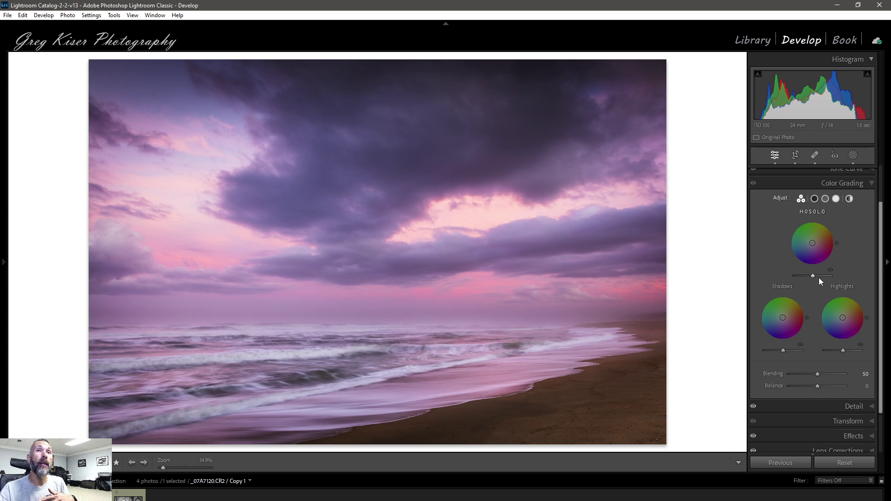
scroll(862, 253, "up", 5)
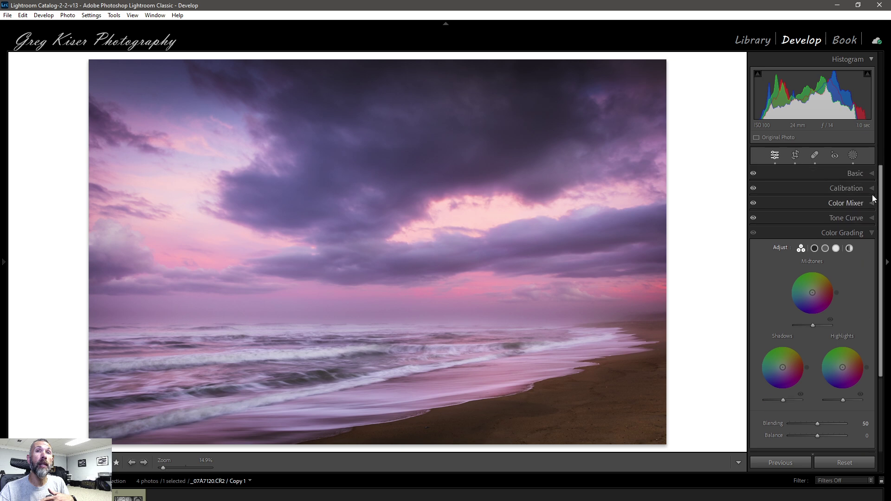
left_click(862, 177)
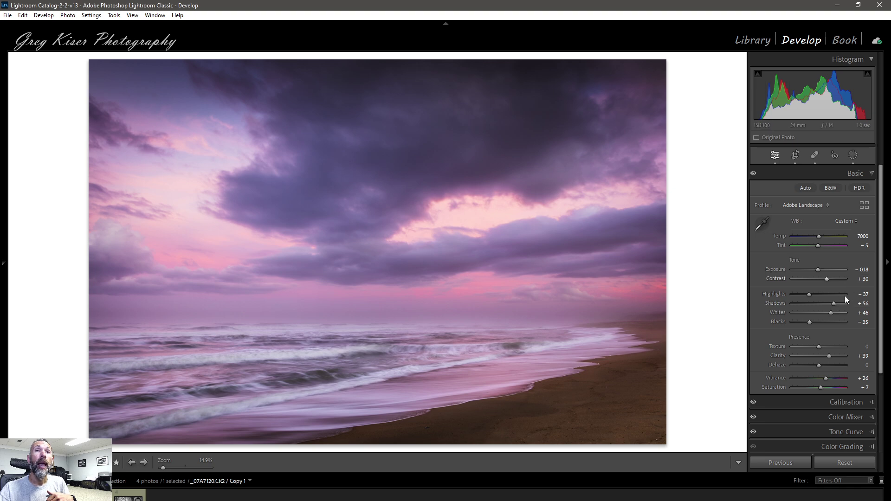
scroll(844, 324, "down", 4)
scroll(845, 328, "down", 1)
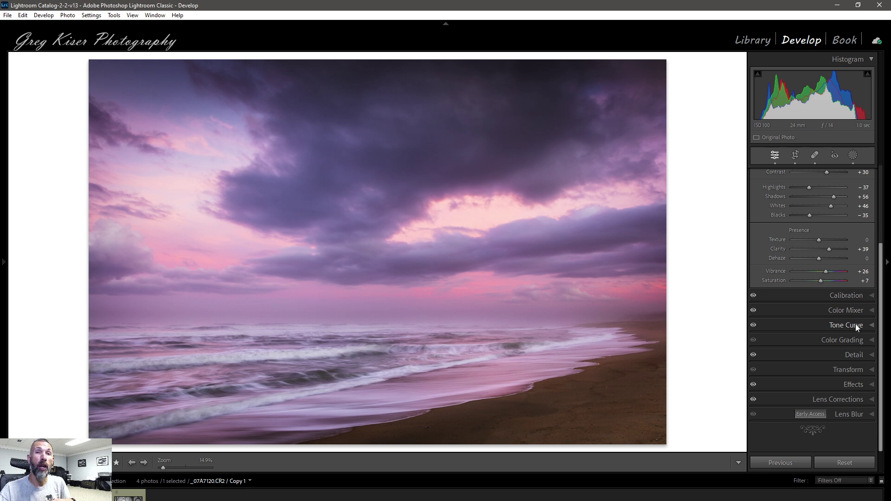
left_click(870, 341)
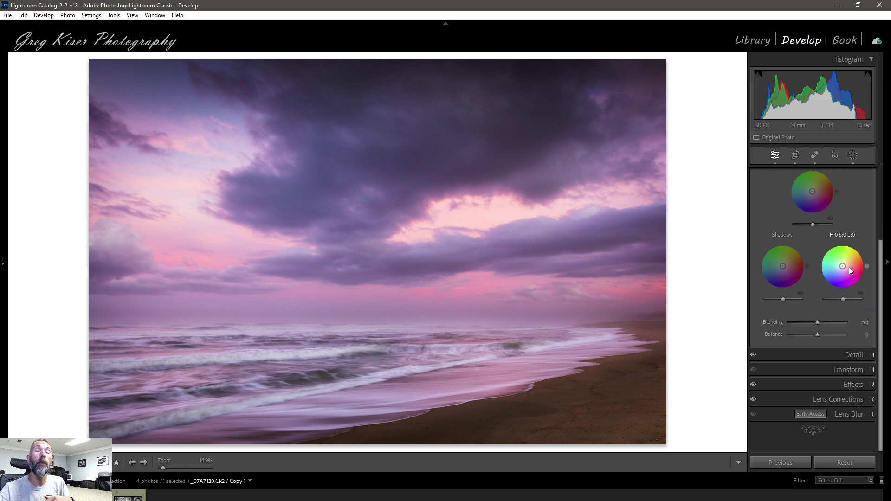
scroll(850, 269, "up", 1)
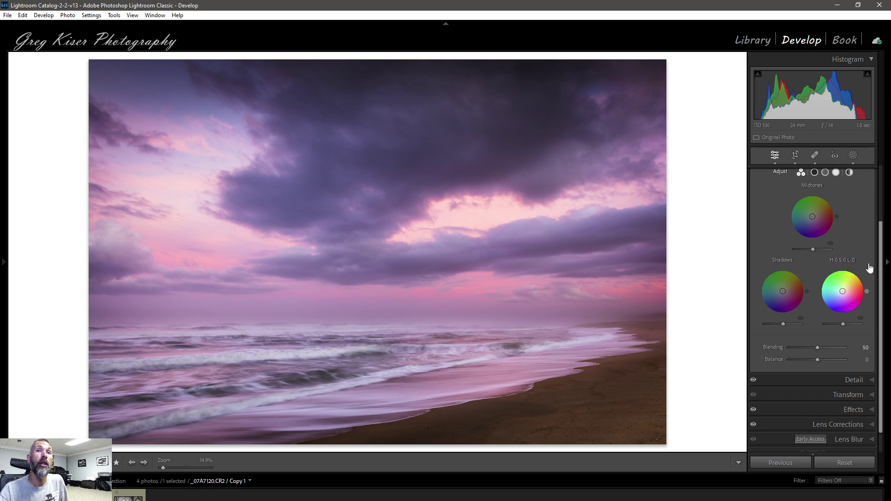
left_click_drag(881, 272, 882, 264)
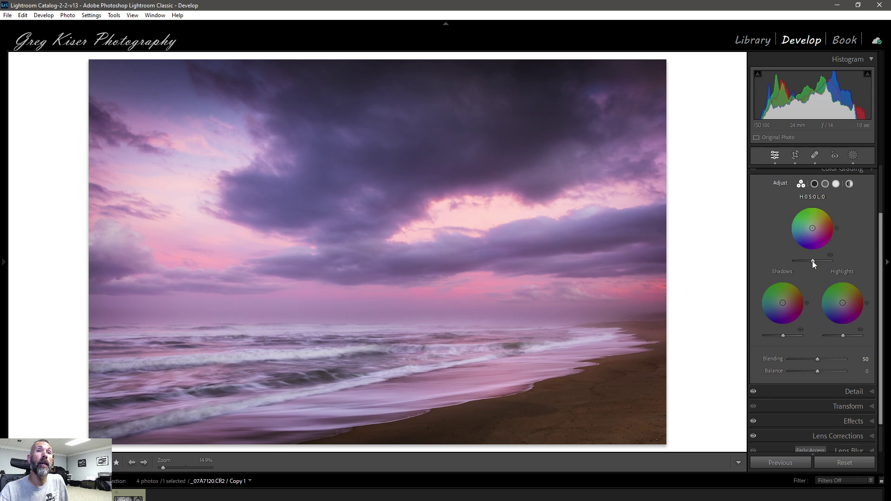
Try luminance changes on the midtones, shadows and highlights plus a lower Blending amount, restoring the defaults
mouse_move(811, 261)
left_mouse_down()
mouse_move(803, 261)
mouse_move(812, 260)
left_mouse_up()
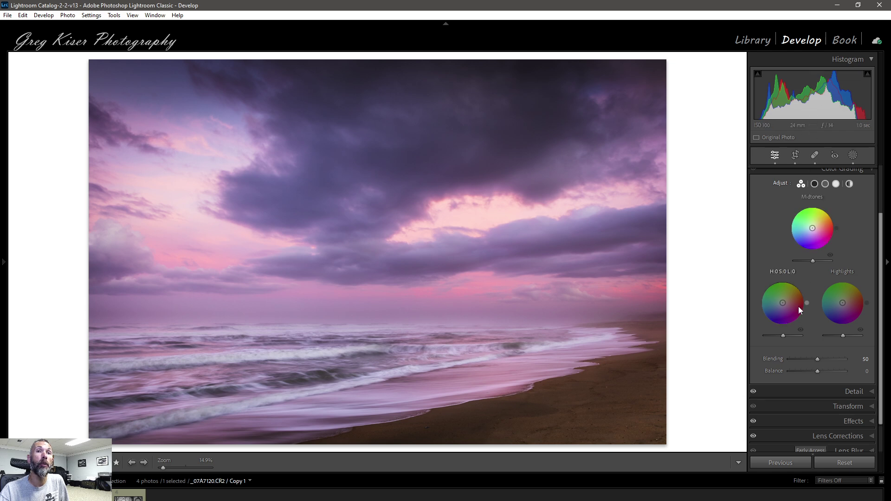
mouse_move(782, 336)
left_mouse_down()
mouse_move(775, 335)
mouse_move(795, 336)
mouse_move(775, 336)
left_mouse_up()
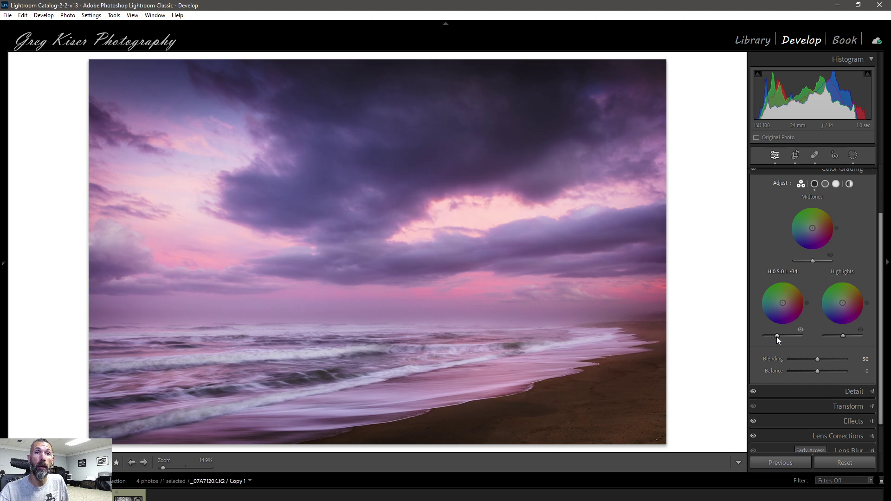
double_click(776, 336)
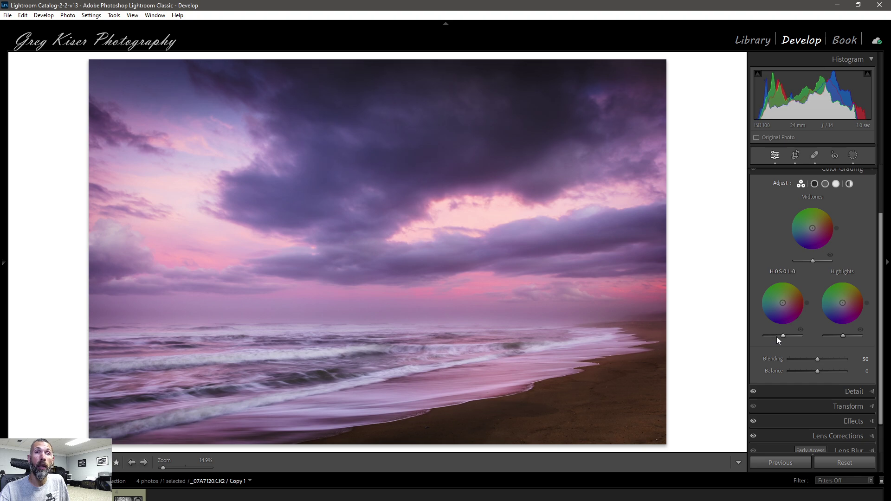
mouse_move(843, 336)
left_mouse_down()
mouse_move(854, 336)
mouse_move(830, 336)
mouse_move(845, 336)
left_mouse_up()
double_click(845, 336)
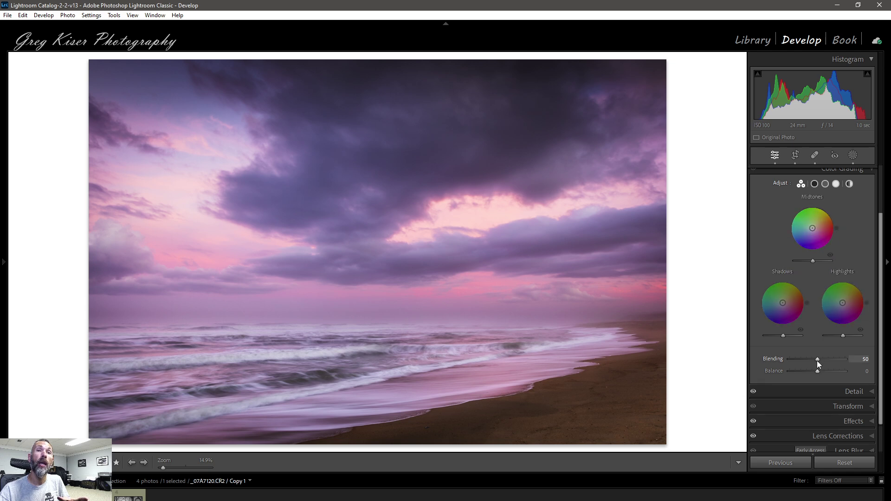
left_click_drag(817, 358, 793, 362)
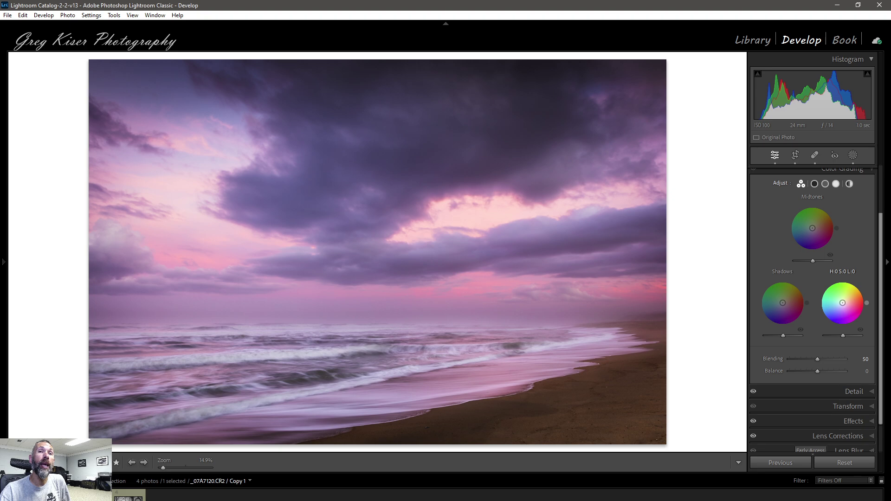
Tint the highlights magenta-pink in color grading, with hue about 315 and saturation about 53
left_click_drag(842, 303, 847, 309)
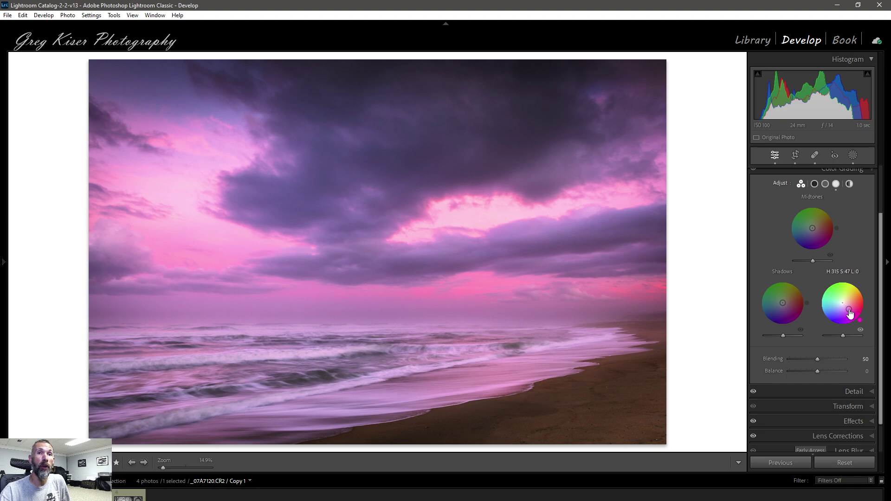
left_click_drag(849, 309, 849, 309)
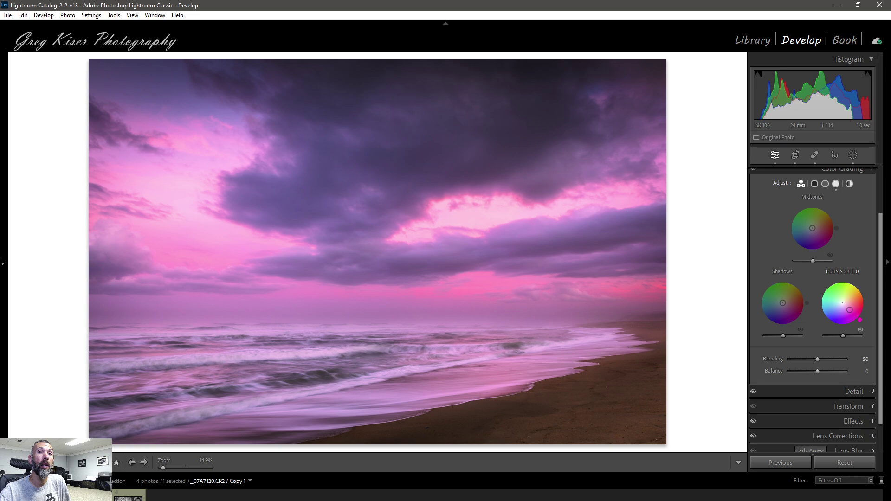
mouse_move(860, 320)
left_mouse_down()
mouse_move(865, 313)
mouse_move(860, 320)
left_mouse_up()
left_click_drag(858, 320, 858, 323)
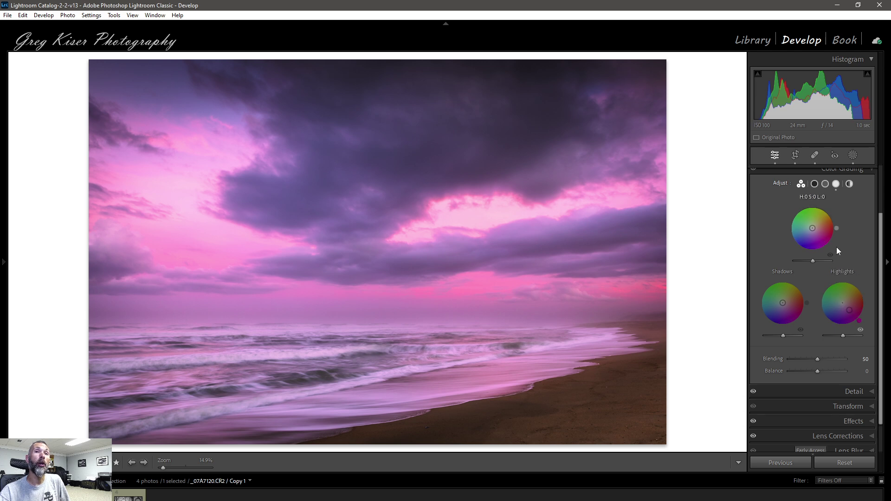
Tint the shadows blue in color grading and set their hue to 220
left_click(814, 184)
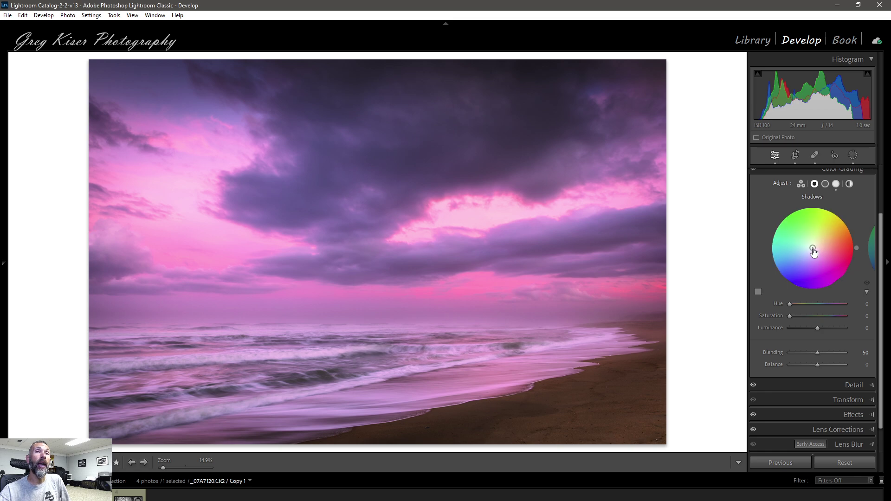
mouse_move(812, 250)
left_mouse_down()
mouse_move(791, 257)
mouse_move(807, 261)
mouse_move(790, 249)
mouse_move(812, 266)
mouse_move(798, 262)
mouse_move(806, 254)
mouse_move(786, 283)
left_mouse_up()
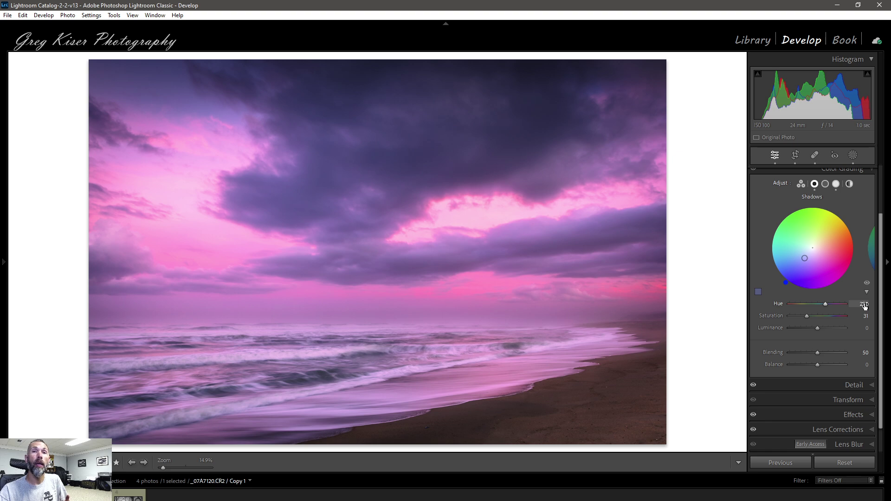
key("Down")
key("Down")
key("Down")
key("Down")
key("Down")
key("Down")
key("Down")
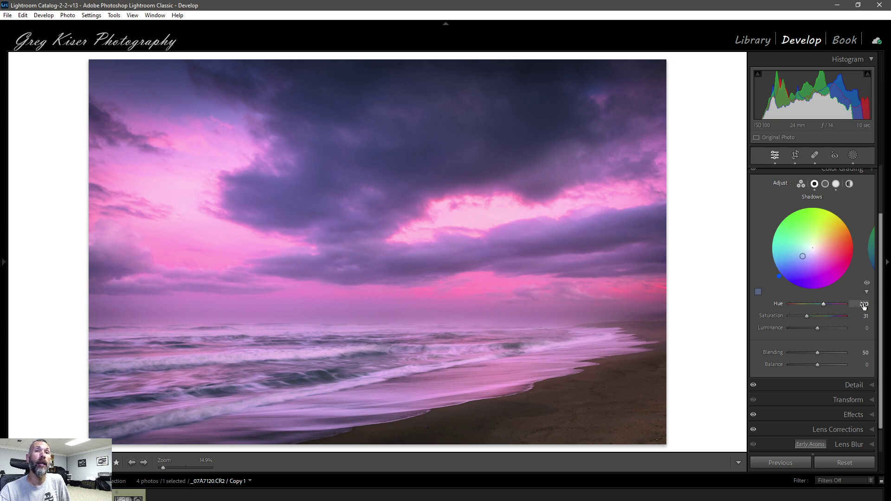
left_click(863, 304)
type("220")
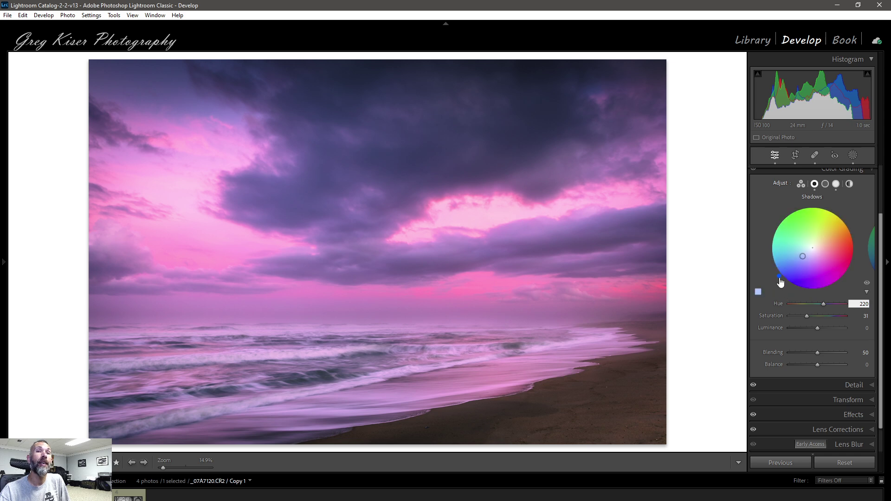
Set the shadows' saturation to 15 and luminance to -5, and return to the 3-way view
left_click(865, 317)
type("15")
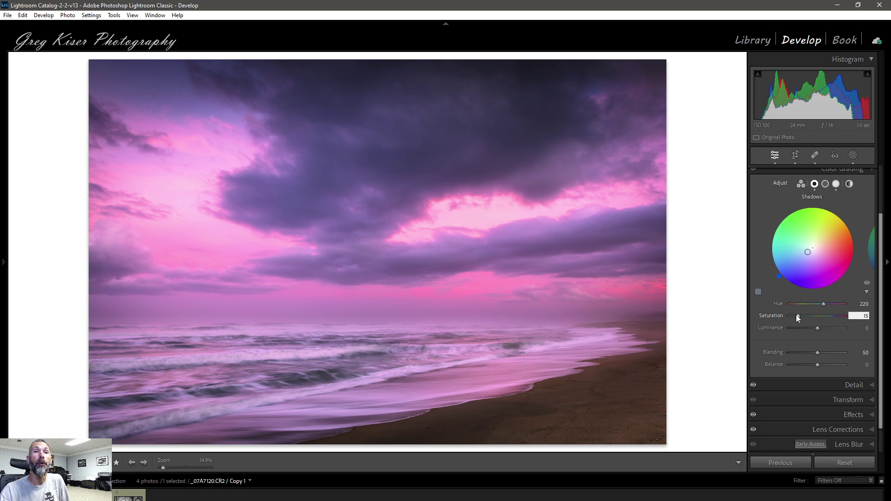
mouse_move(795, 314)
left_mouse_down()
mouse_move(803, 315)
mouse_move(794, 316)
left_mouse_up()
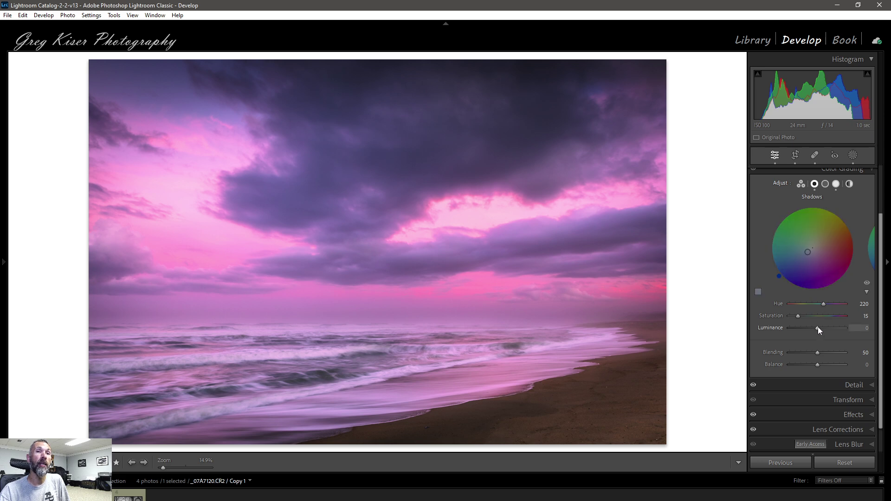
mouse_move(817, 327)
left_mouse_down()
mouse_move(809, 327)
mouse_move(831, 327)
mouse_move(816, 327)
left_mouse_up()
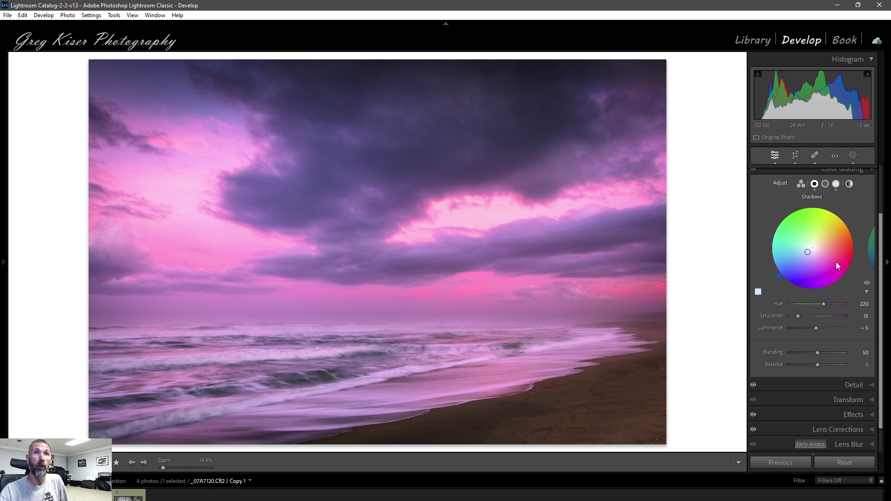
left_click(801, 184)
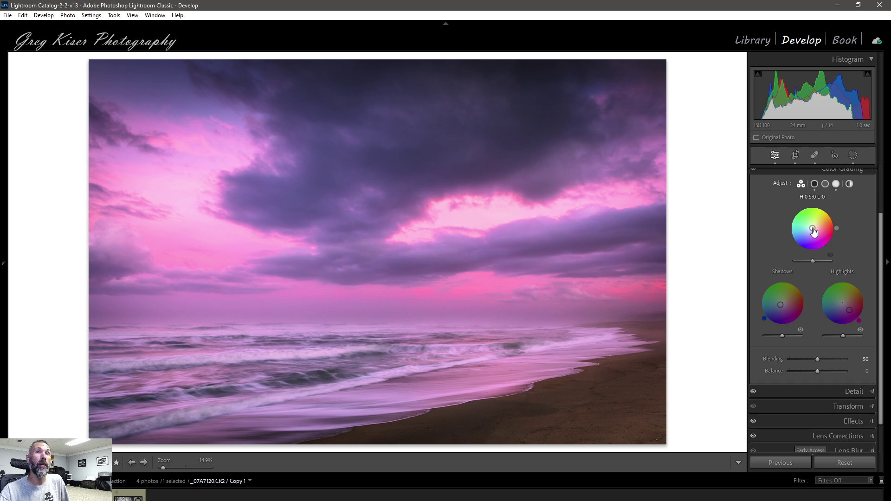
Tint the midtones yellow-green with hue 83 and saturation 27, lower their luminance slightly, and raise the highlights' luminance slightly
left_click_drag(813, 231, 813, 222)
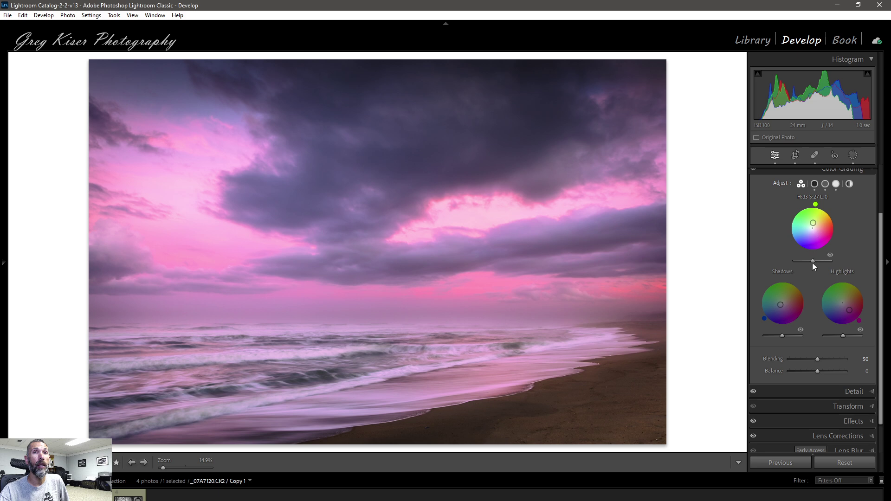
left_click_drag(812, 263, 807, 260)
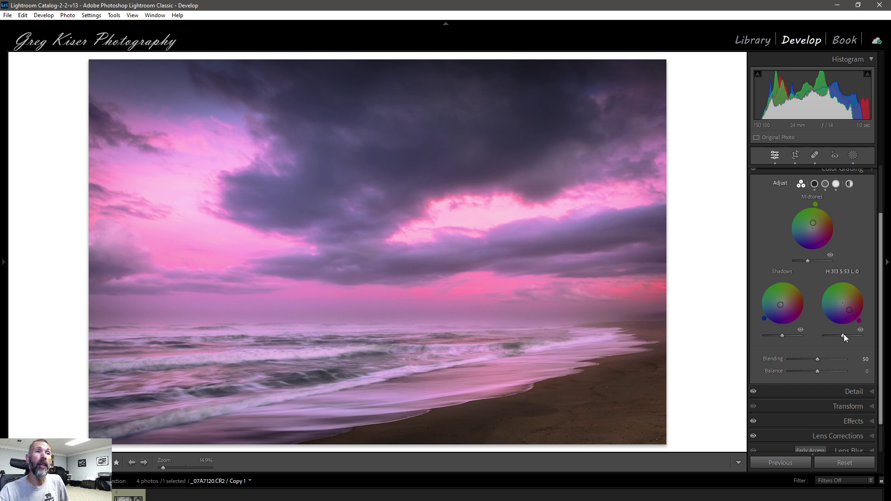
left_click_drag(844, 334, 848, 334)
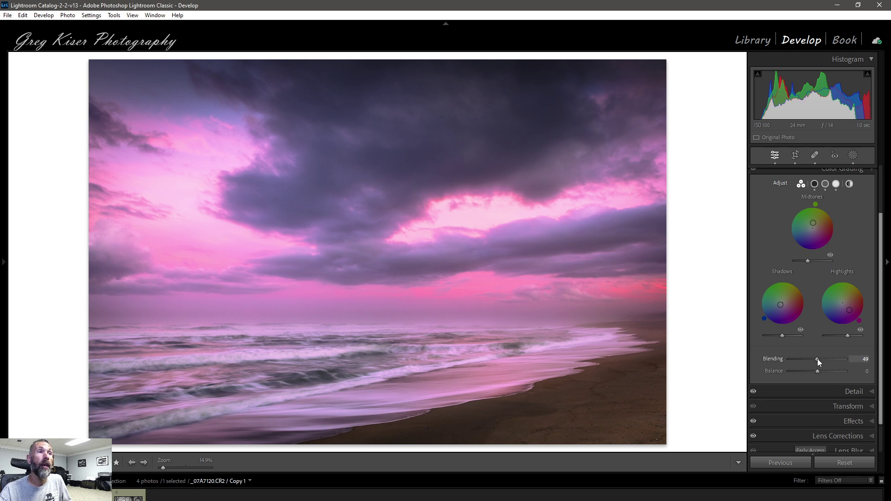
Try Blending at 100 before setting it to 68, and try Balance at -72 before setting it to +42
left_click_drag(811, 360, 843, 359)
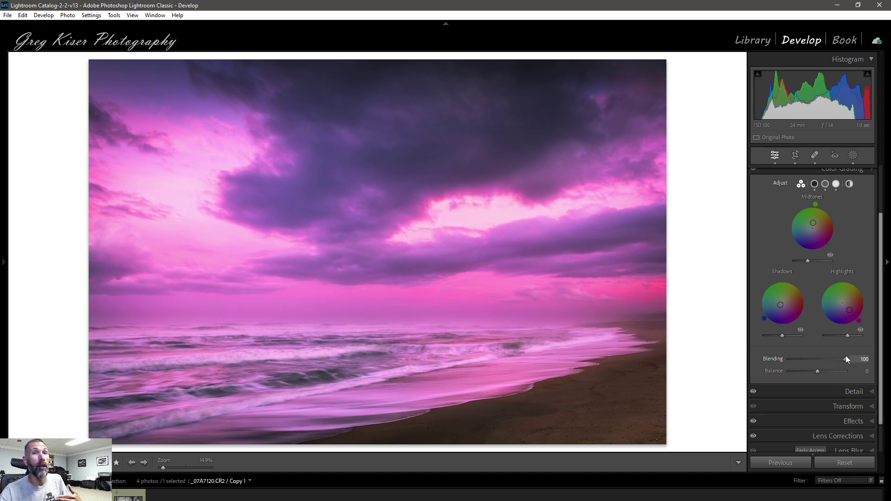
left_click_drag(836, 357, 828, 357)
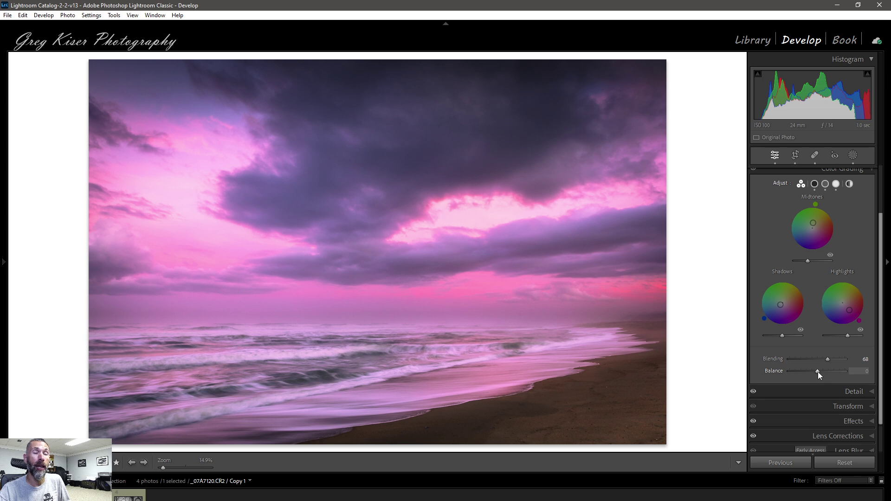
left_click_drag(817, 372, 797, 370)
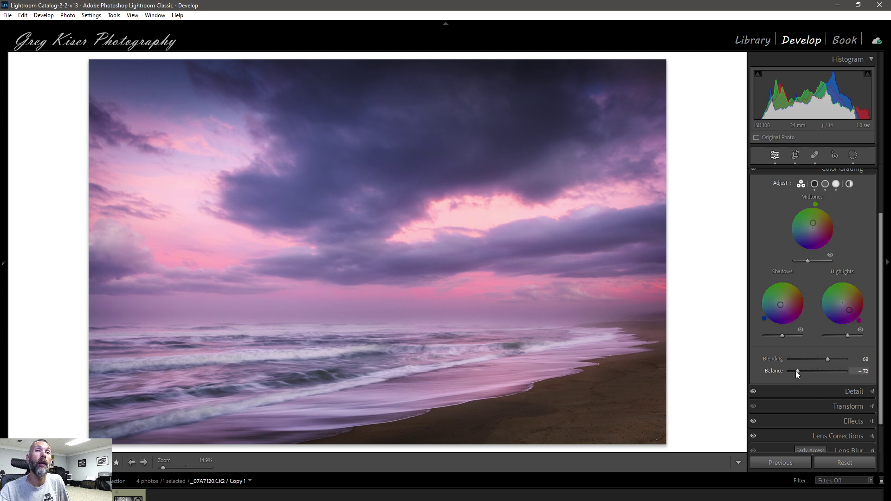
left_click_drag(798, 371, 829, 372)
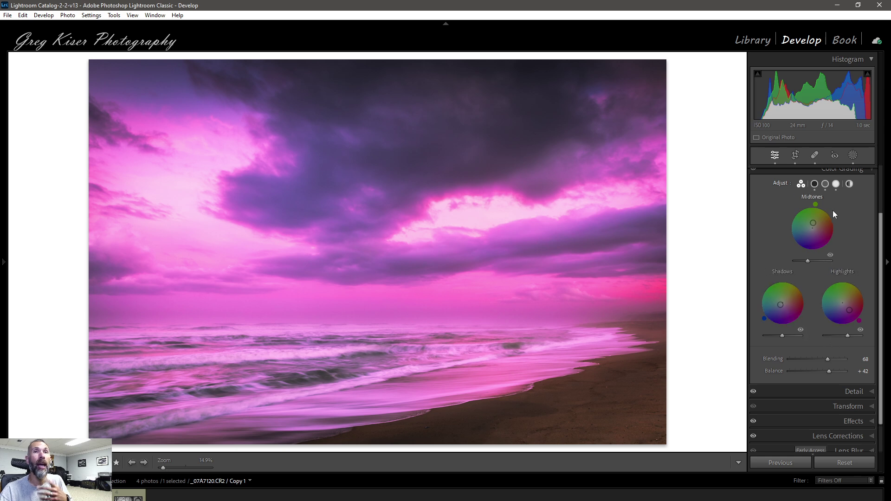
Compare the photo with the midtones grading and with the highlights grading switched off and on
left_click(830, 257)
left_click(830, 257)
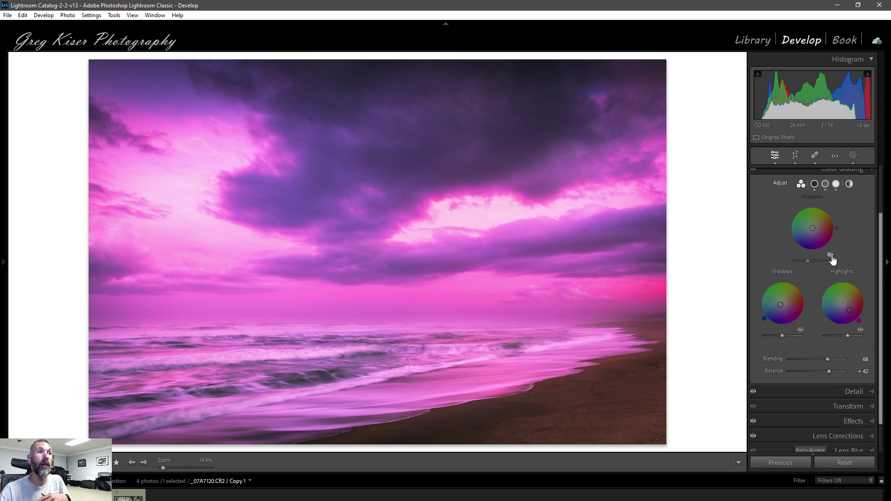
left_click(830, 257)
left_click(830, 256)
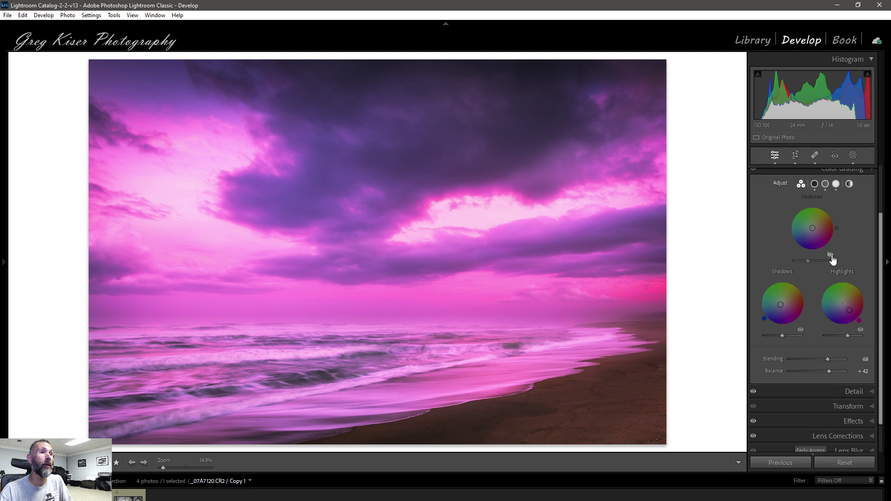
left_click(831, 256)
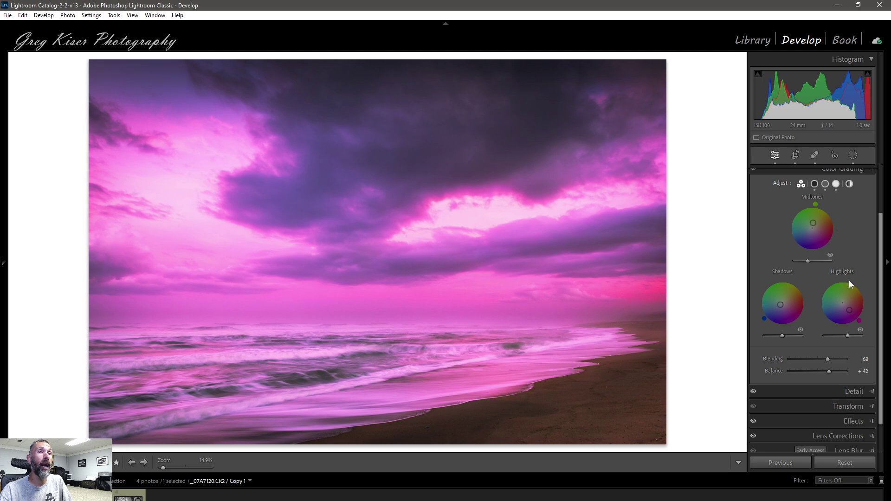
left_click(860, 331)
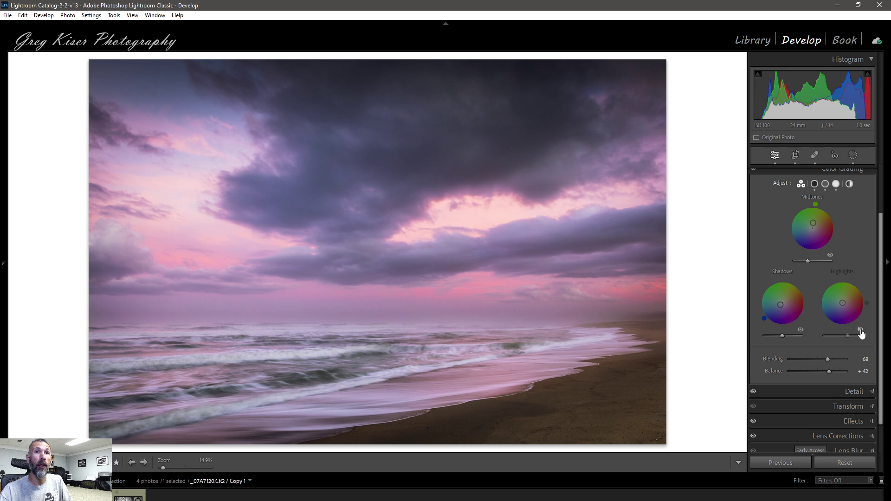
left_click(860, 332)
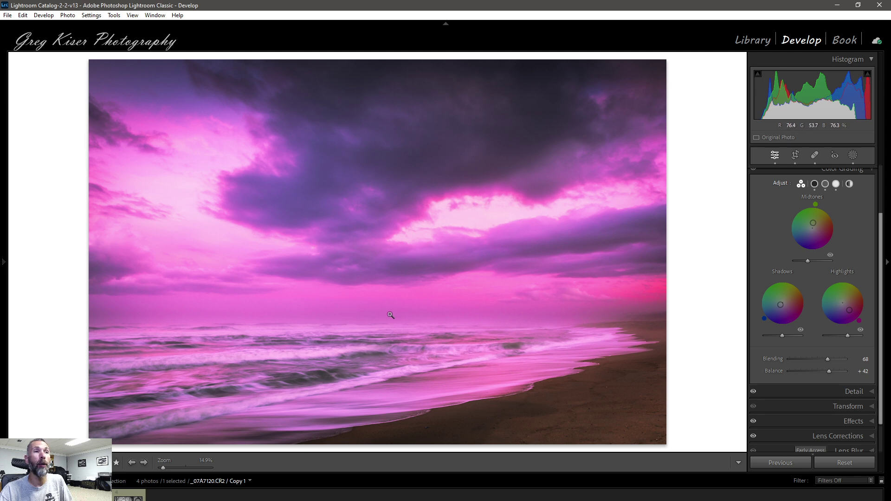
Try a global orange-red tint with hue 16 and saturation 15, and shift it to blue with hue 248 and saturation 32
left_click(849, 185)
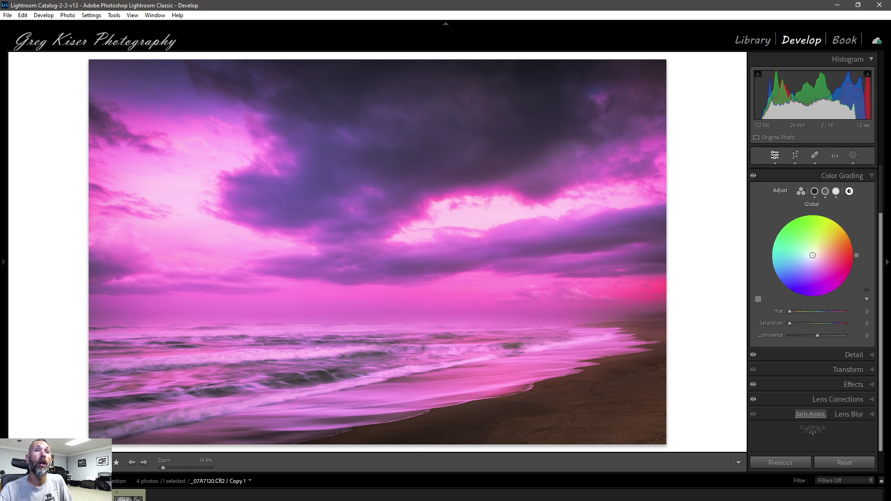
left_click_drag(812, 255, 819, 254)
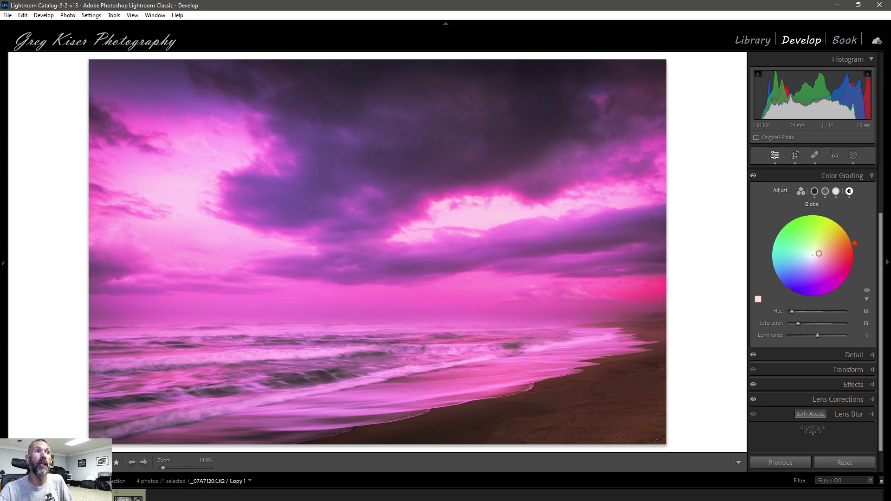
left_click_drag(818, 253, 807, 263)
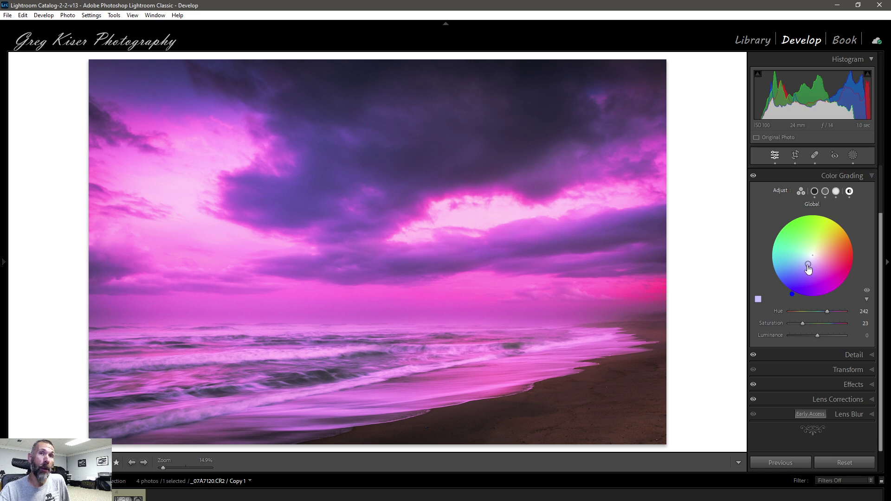
left_click_drag(808, 264, 796, 299)
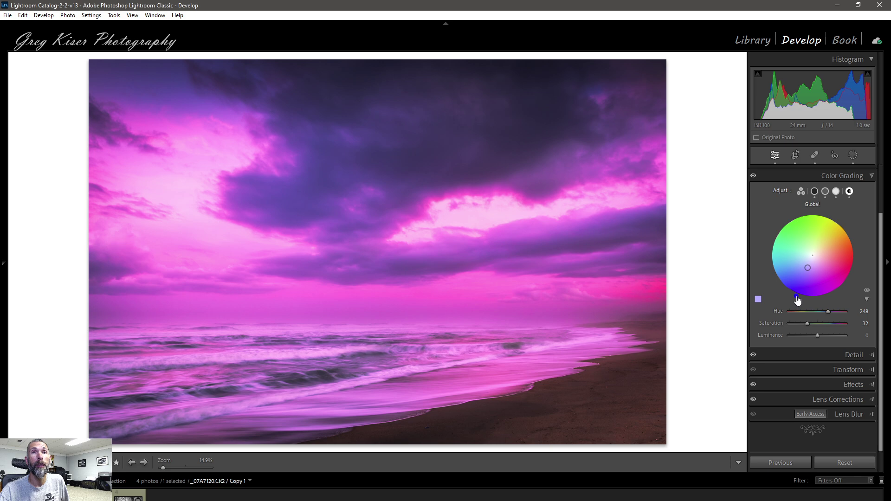
Reset all color grading adjustments on the seascape and return to the 3-way view
double_click(781, 191)
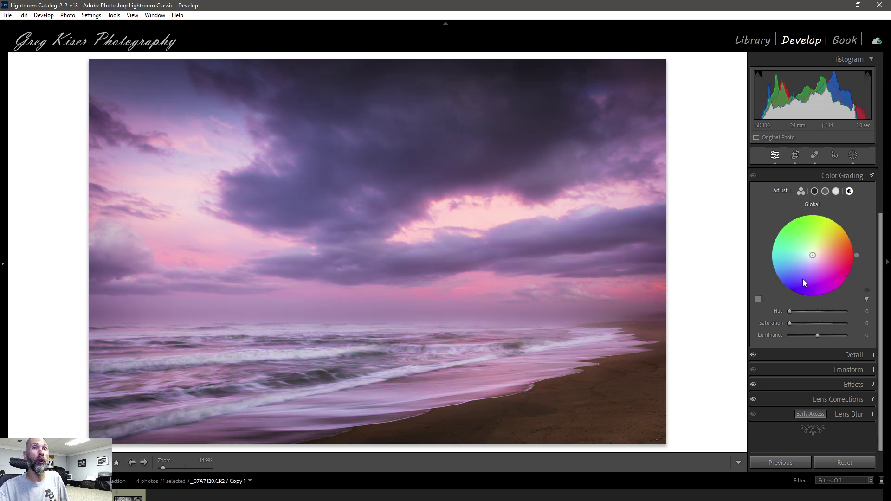
left_click(801, 192)
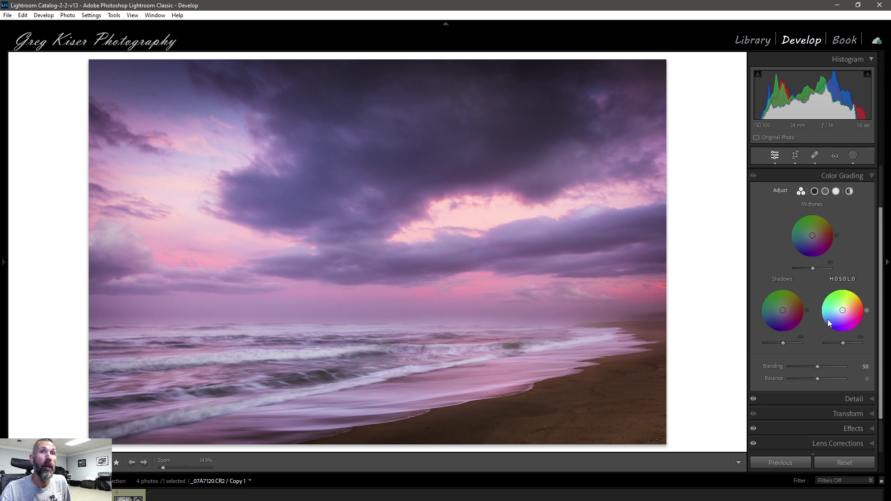
Try the yellow, cream, blue and pale blue custom color swatches on the highlights, and choose the yellow one
left_click(835, 192)
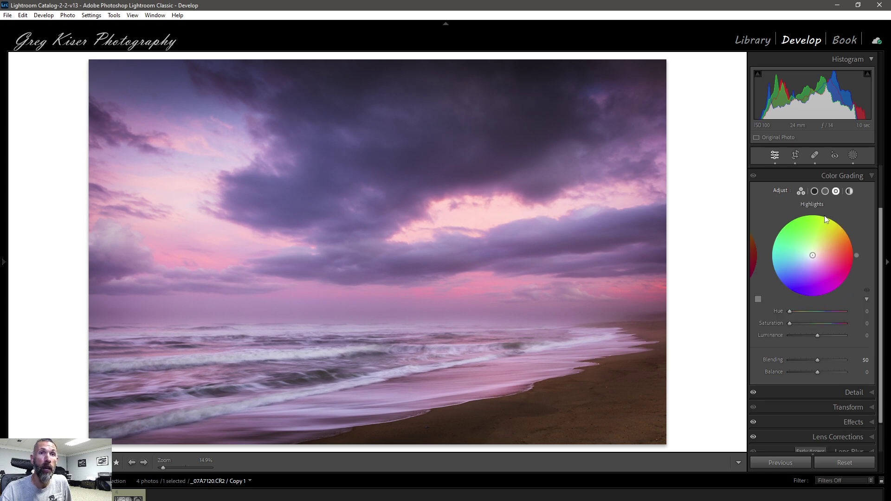
left_click(758, 299)
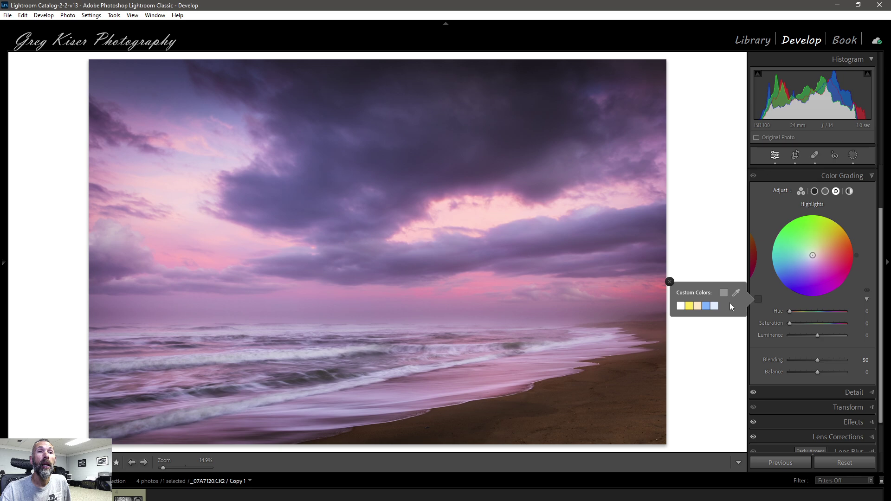
left_click(690, 304)
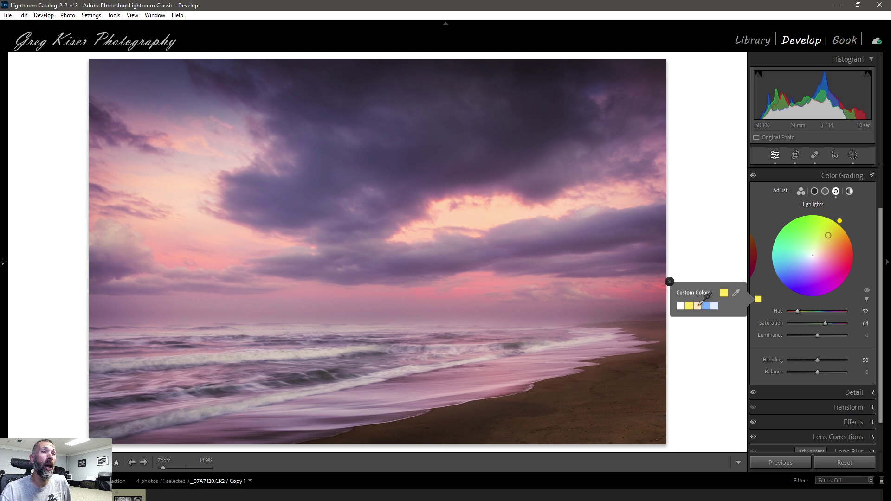
left_click(697, 305)
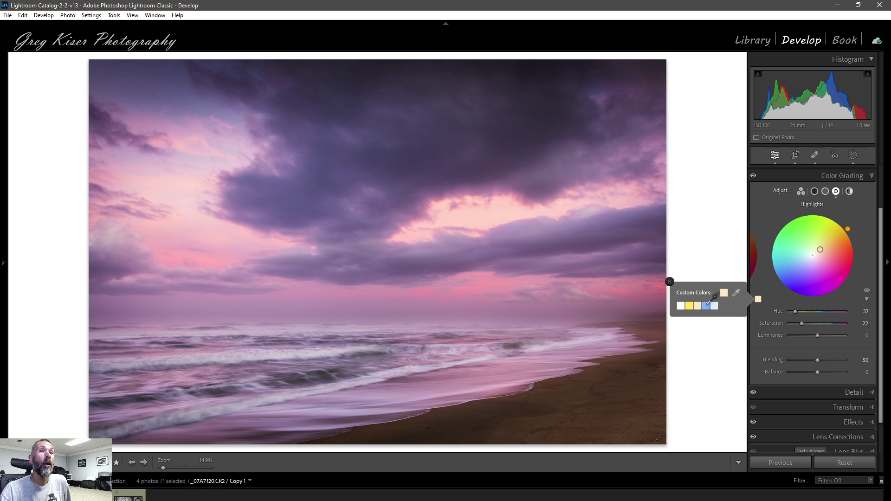
left_click(705, 306)
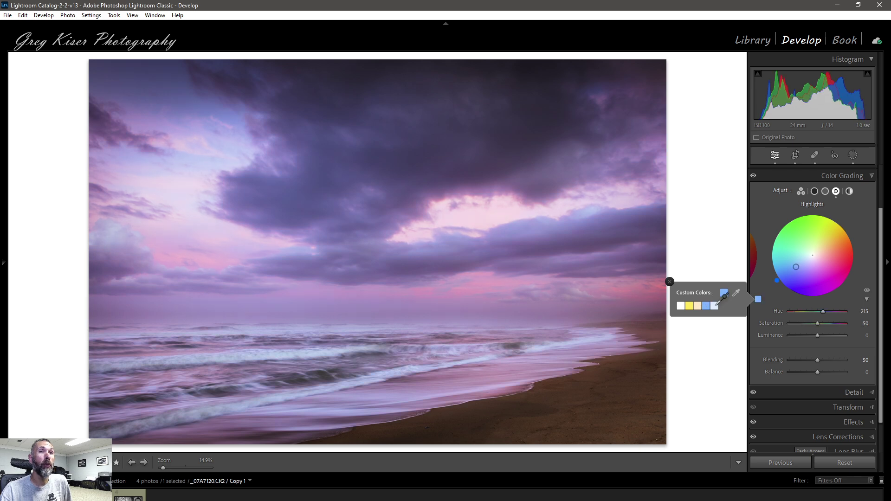
left_click(715, 305)
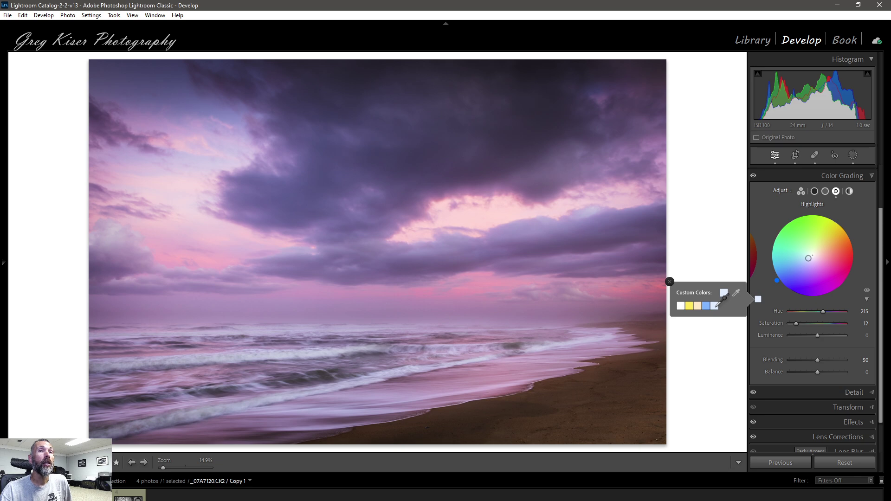
left_click(690, 304)
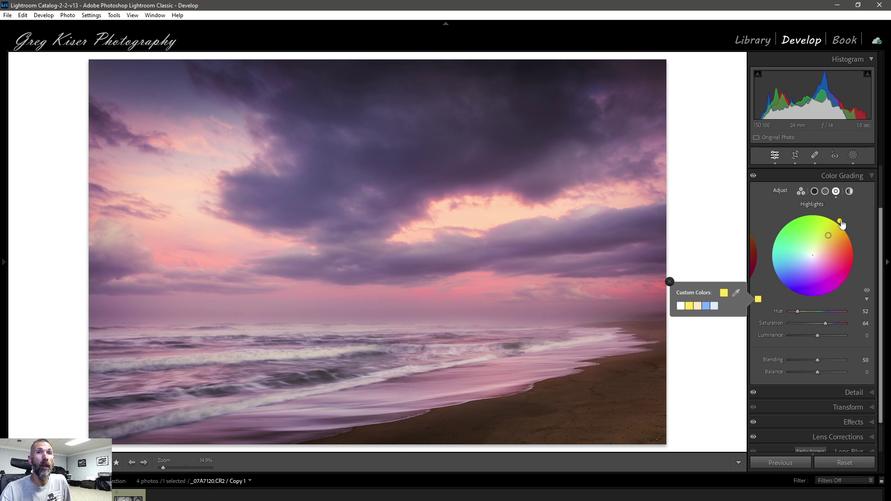
Try the highlights tint at hue 44 and saturation 75, then reset the highlights and return to the 3-way view
left_click_drag(841, 225, 843, 224)
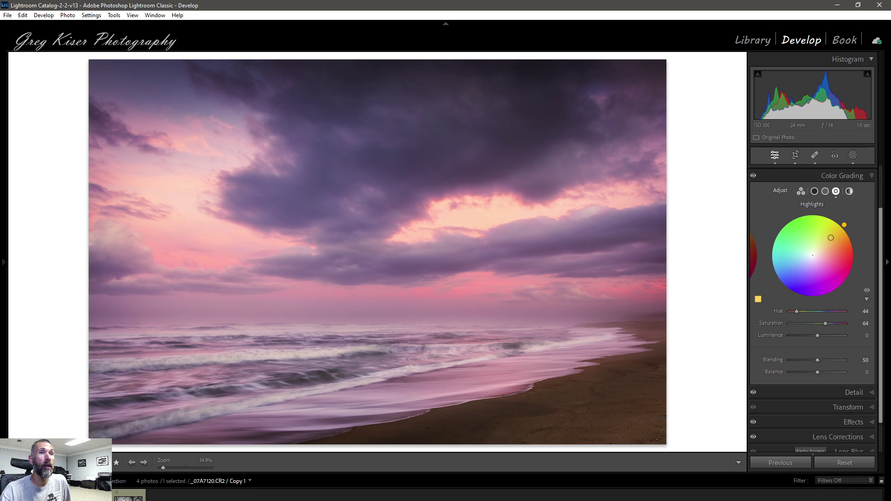
left_click_drag(844, 224, 844, 226)
left_click_drag(831, 237, 829, 239)
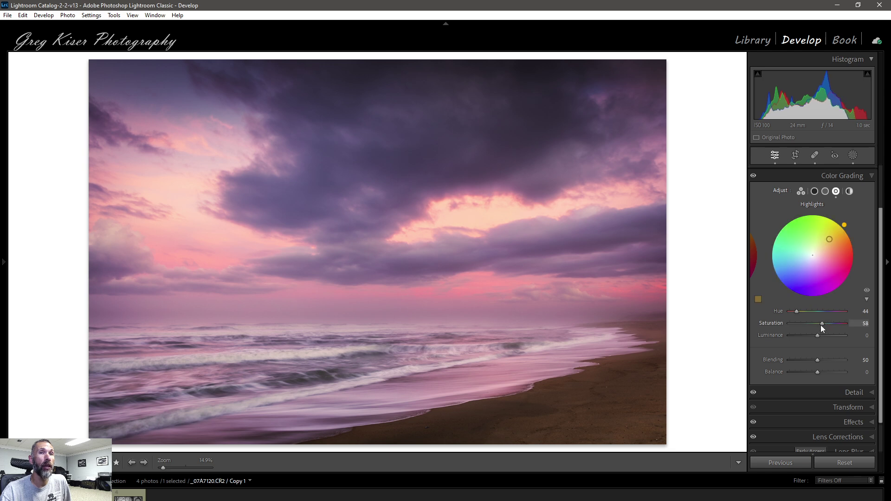
left_click_drag(821, 325, 869, 323)
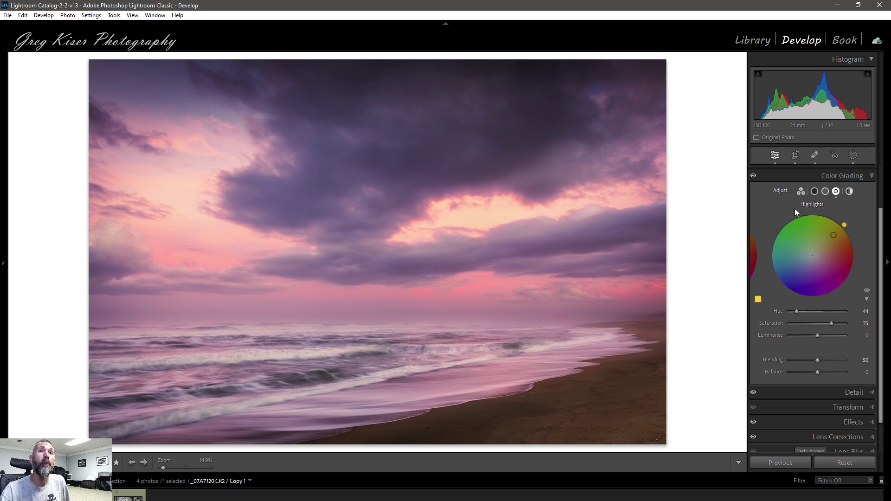
double_click(811, 204)
left_click(800, 191)
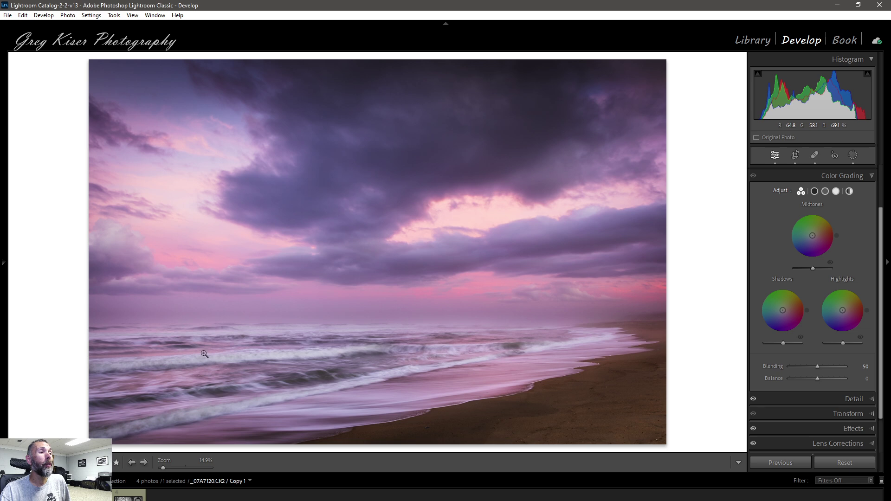
Open the black-and-white car photo, try a global sepia tint with hue 36 and saturation 41, and reset its color grading
left_click(131, 499)
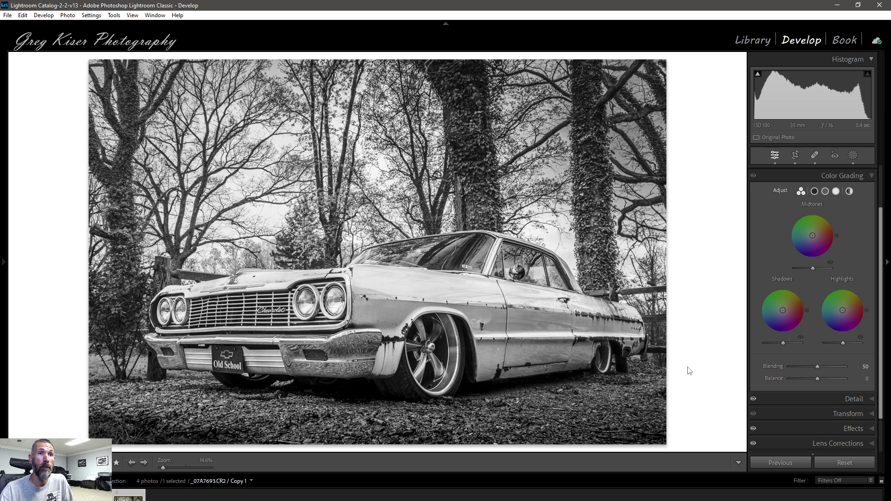
left_click(850, 191)
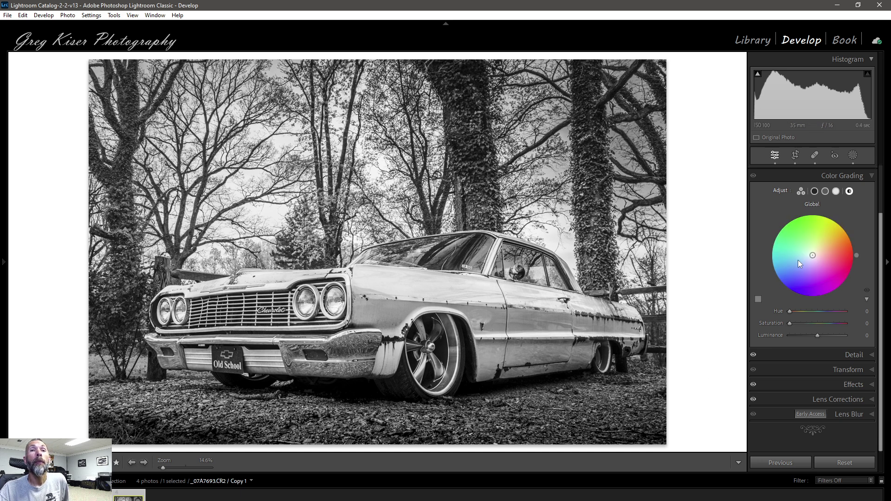
left_click_drag(809, 258, 819, 249)
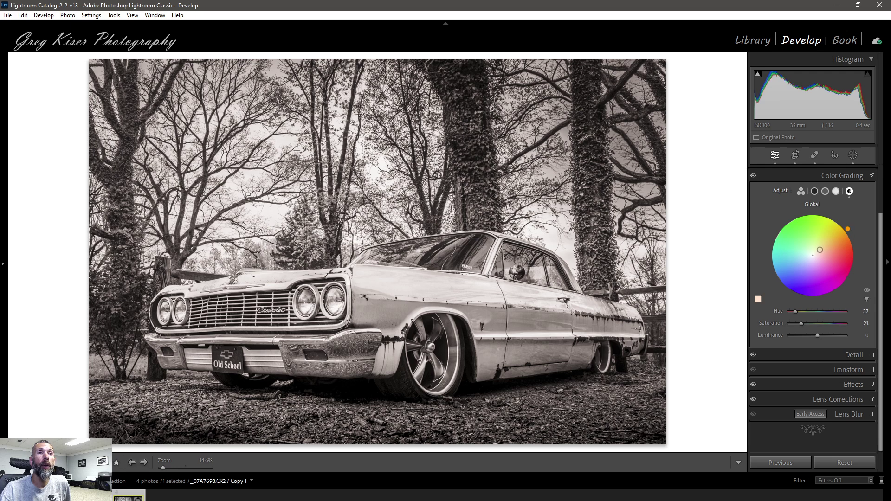
left_click_drag(819, 249, 825, 244)
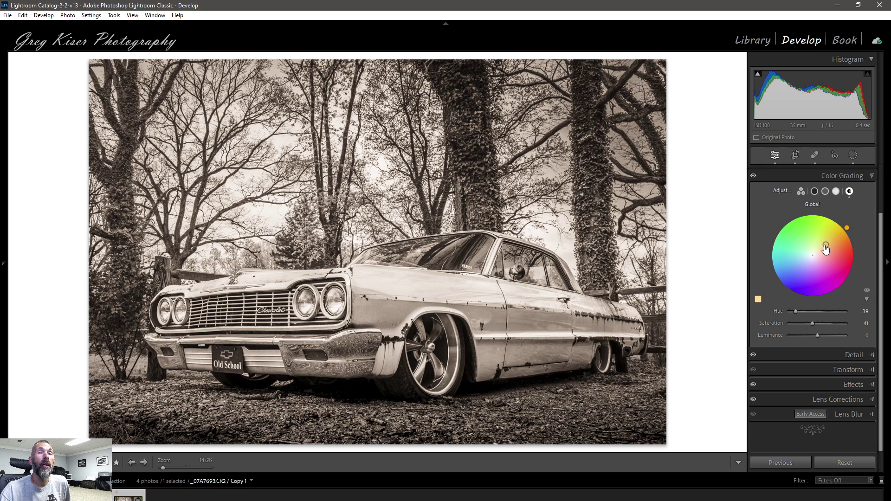
left_click_drag(846, 230, 847, 228)
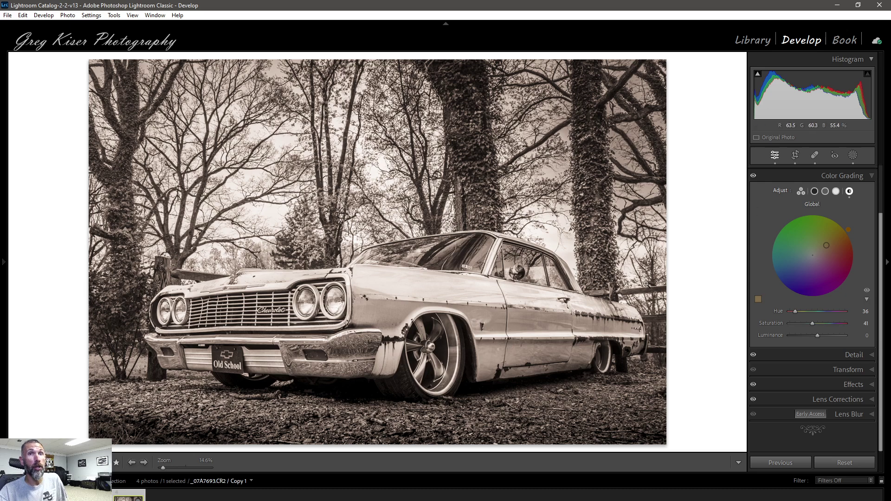
double_click(778, 190)
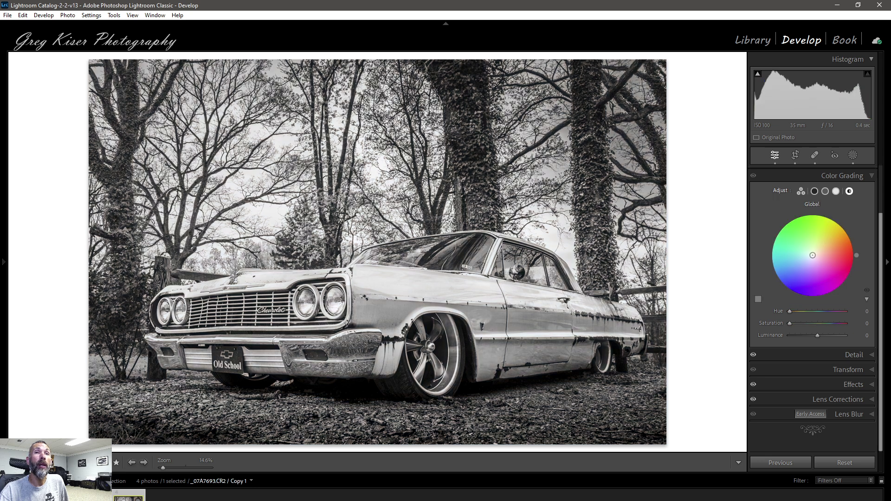
Try a global blue tint with hue 213, saturation 38 and luminance +10, then reset the color grading and return to the 3-way view
left_click_drag(812, 254, 805, 262)
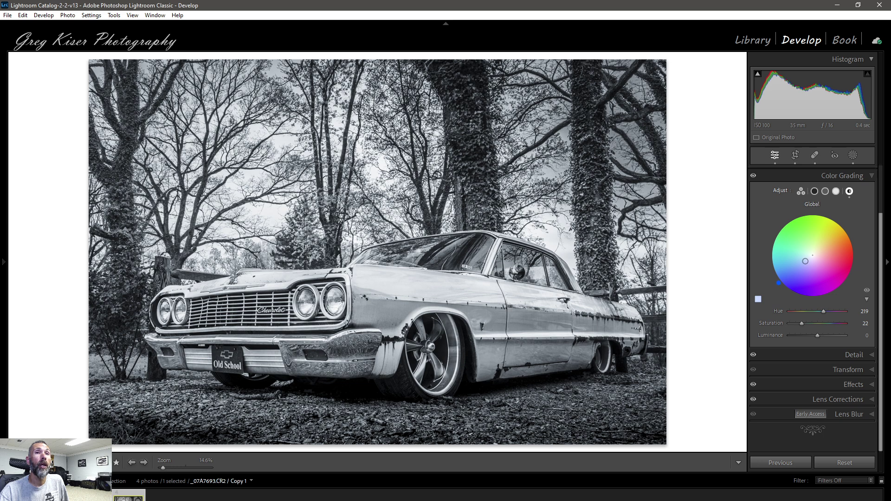
left_click_drag(805, 261, 803, 263)
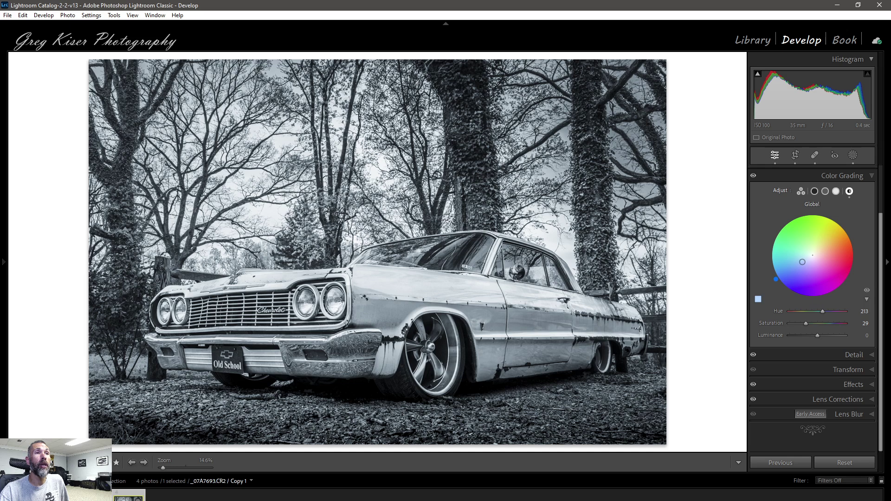
left_click_drag(803, 269, 799, 264)
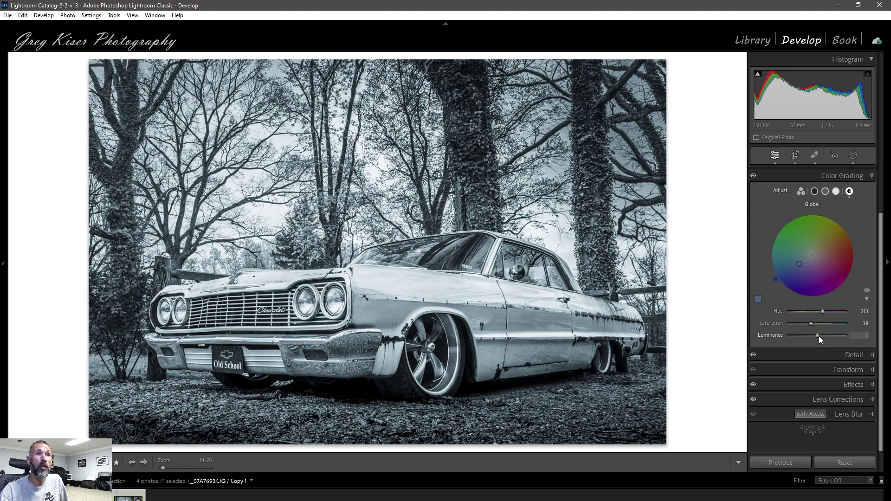
mouse_move(818, 336)
left_mouse_down()
mouse_move(828, 335)
mouse_move(819, 336)
left_mouse_up()
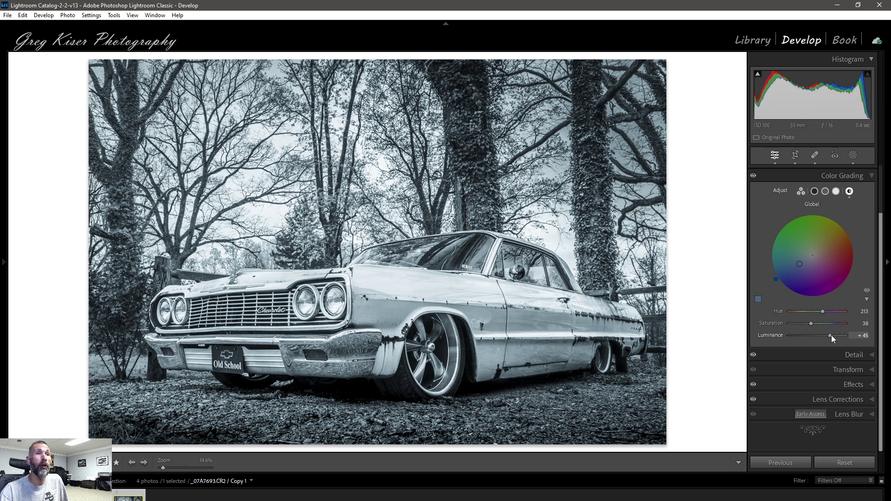
left_click_drag(831, 334, 822, 335)
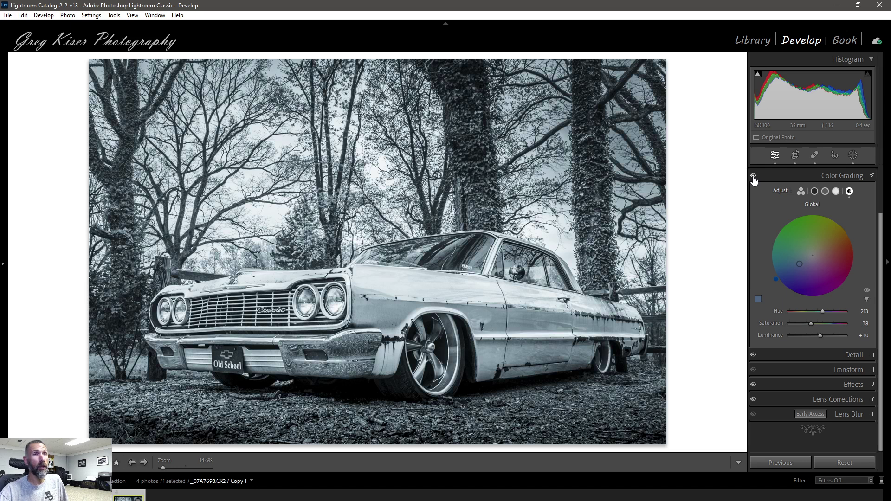
double_click(781, 191)
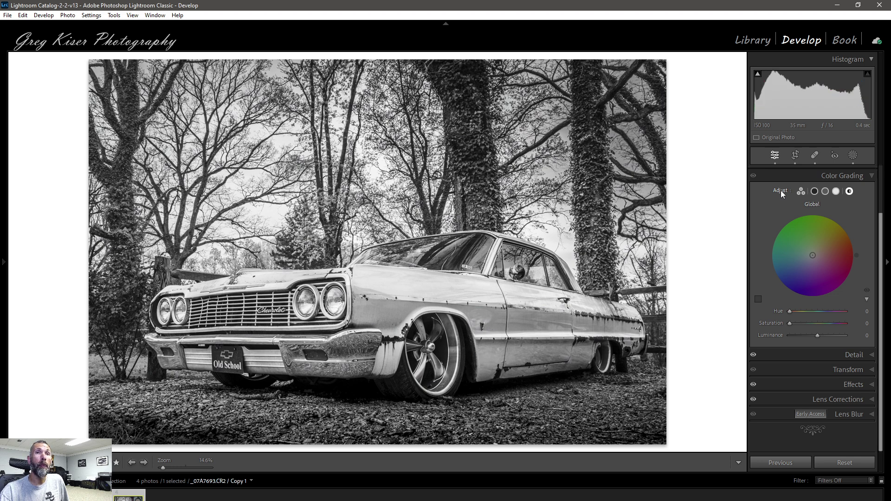
left_click(801, 191)
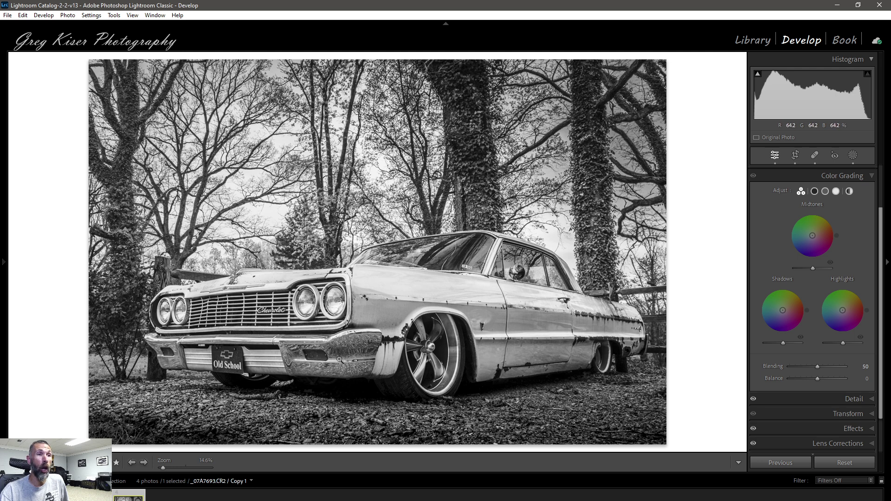
Try a split tone with blue highlights at about hue 219, saturation 49, and warm yellow shadows at about saturation 37
left_click(842, 312)
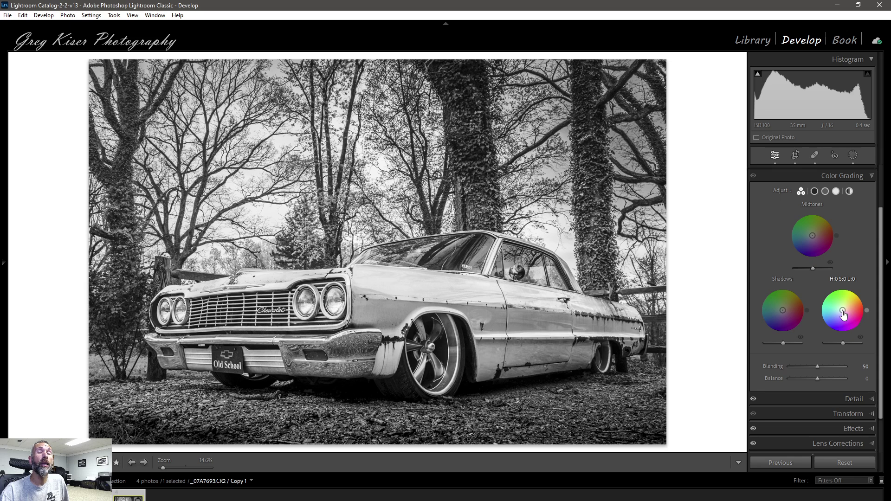
left_click_drag(843, 315, 835, 316)
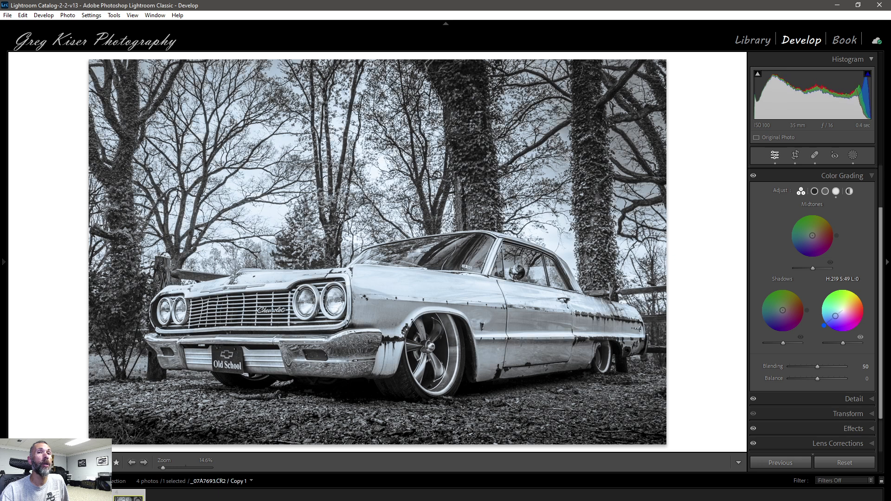
left_click_drag(835, 316, 835, 316)
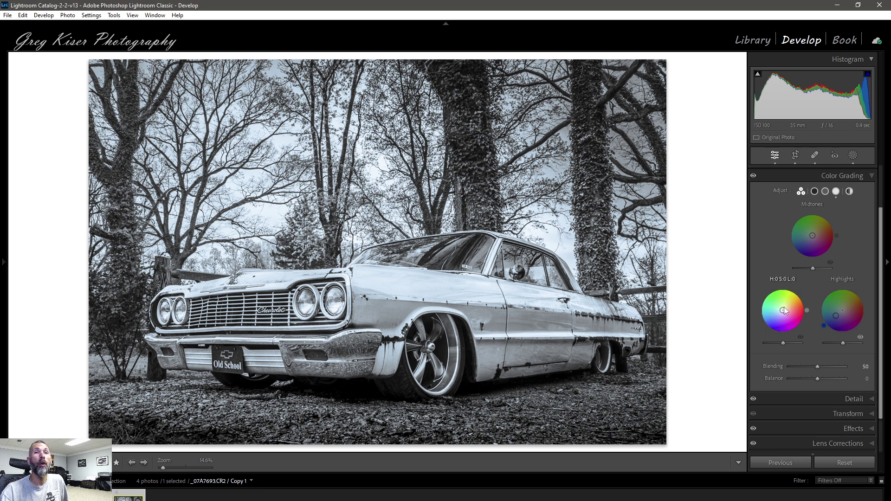
left_click_drag(784, 311, 788, 305)
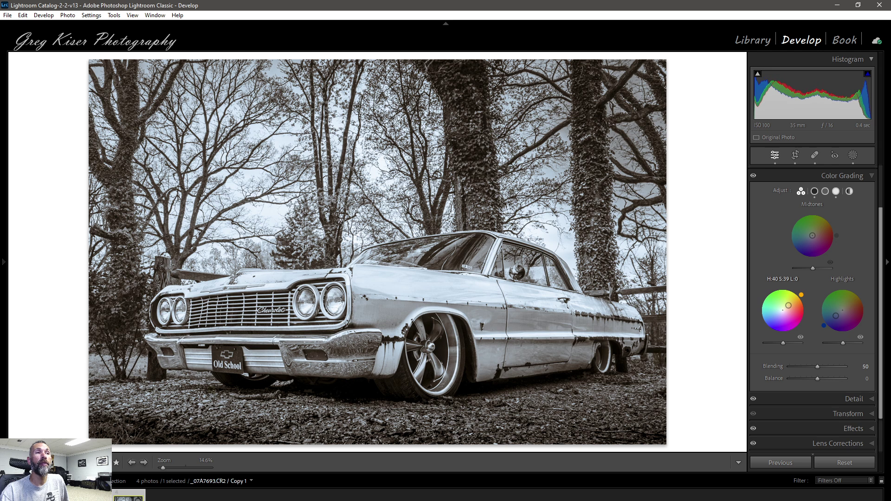
left_click_drag(788, 305, 788, 306)
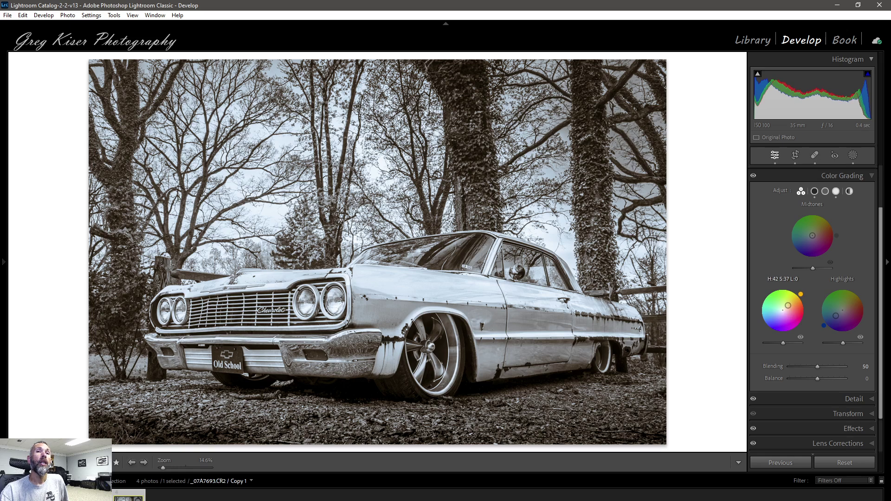
left_click_drag(800, 294, 799, 293)
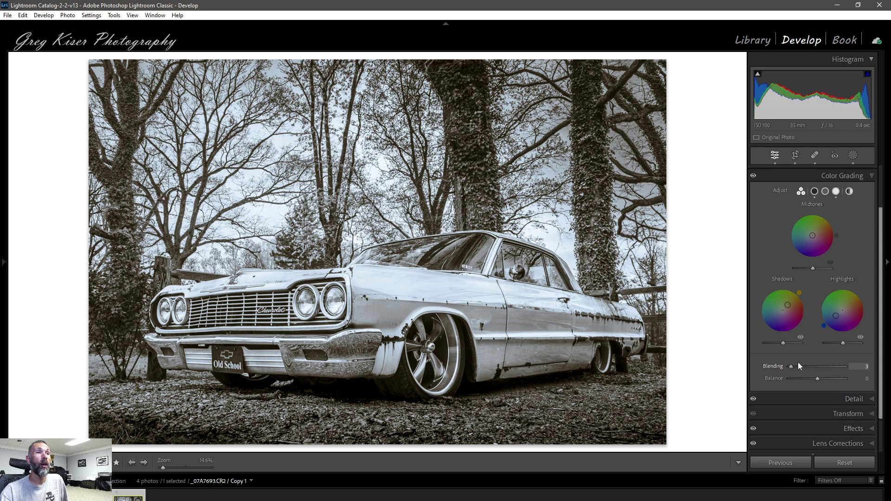
Try blending 12 with balance at -20 and +30, then reset the balance and all color grading
left_click_drag(830, 359, 796, 366)
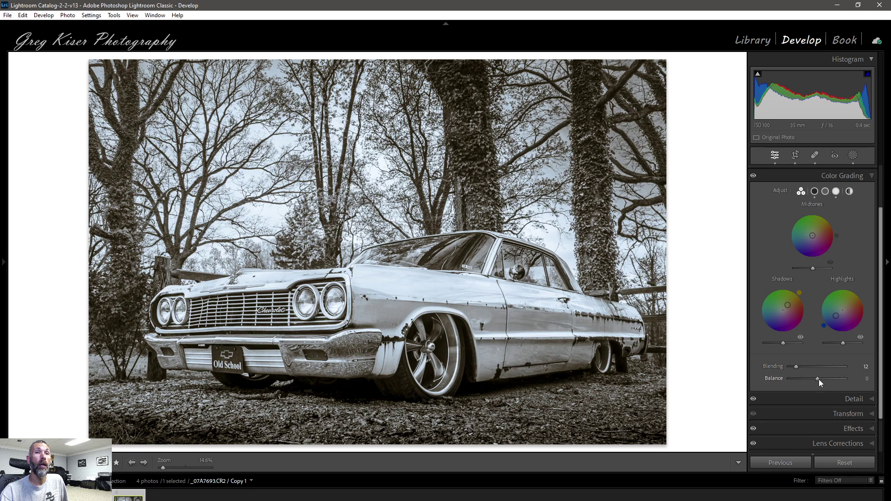
left_click_drag(818, 378, 812, 376)
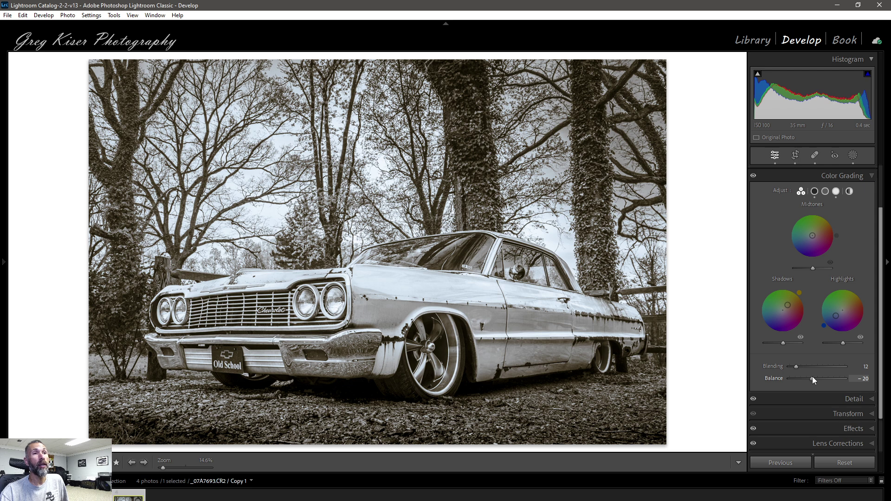
left_click_drag(815, 379, 826, 378)
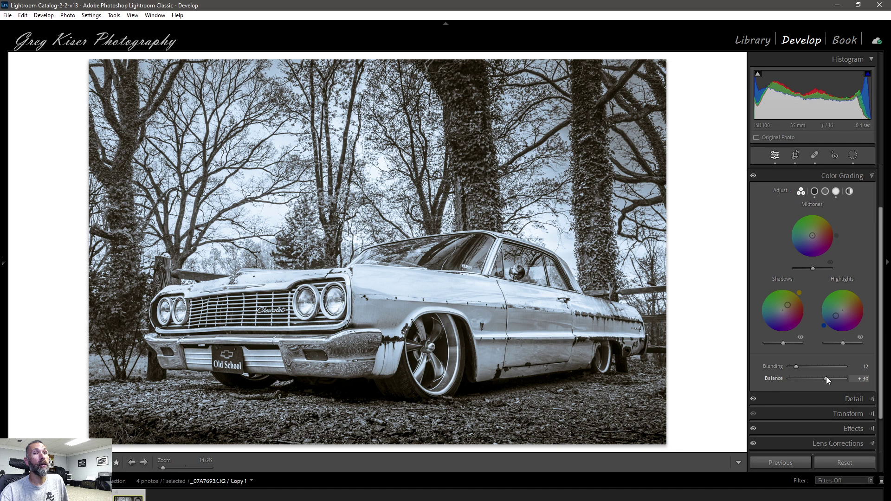
double_click(826, 377)
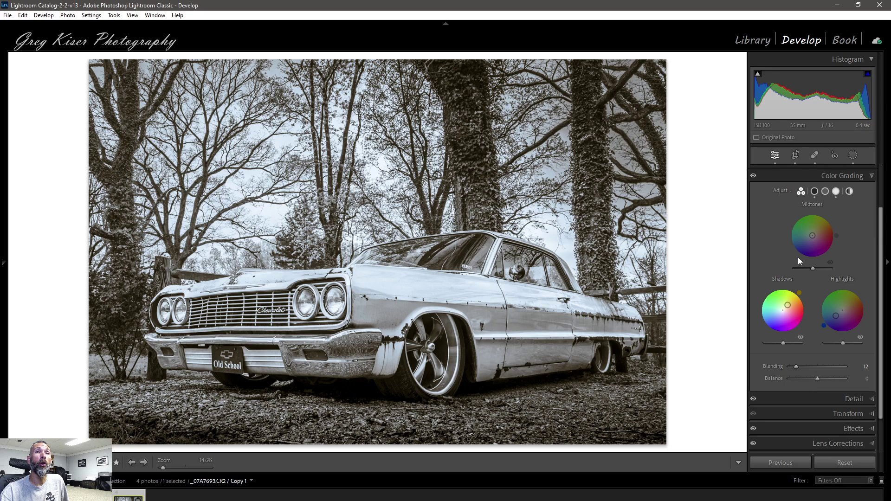
double_click(776, 188)
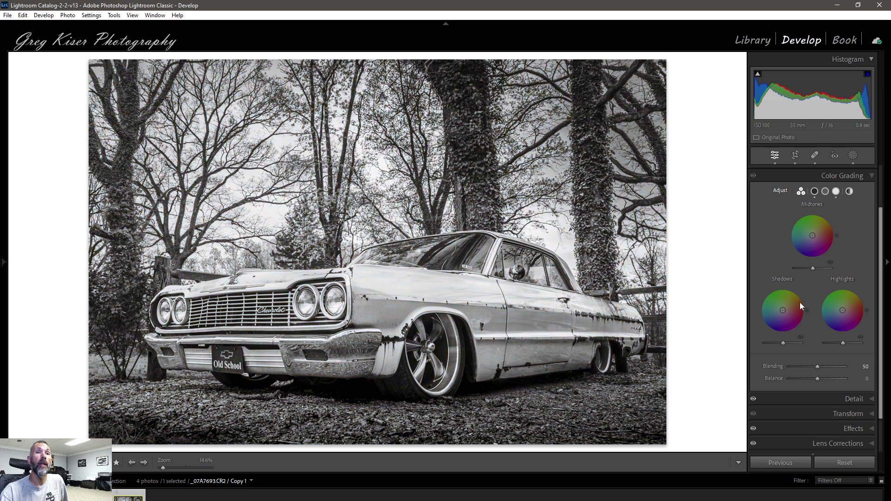
Tint the shadows at hue 221, saturation 27 and the highlights at hue 45, saturation 21, with blending 33 and balance -18
left_click_drag(783, 315, 779, 314)
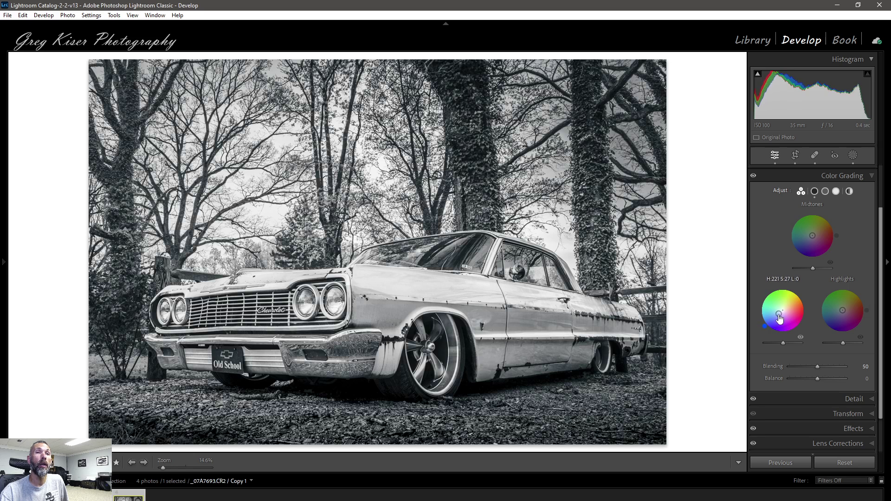
left_click_drag(842, 310, 845, 307)
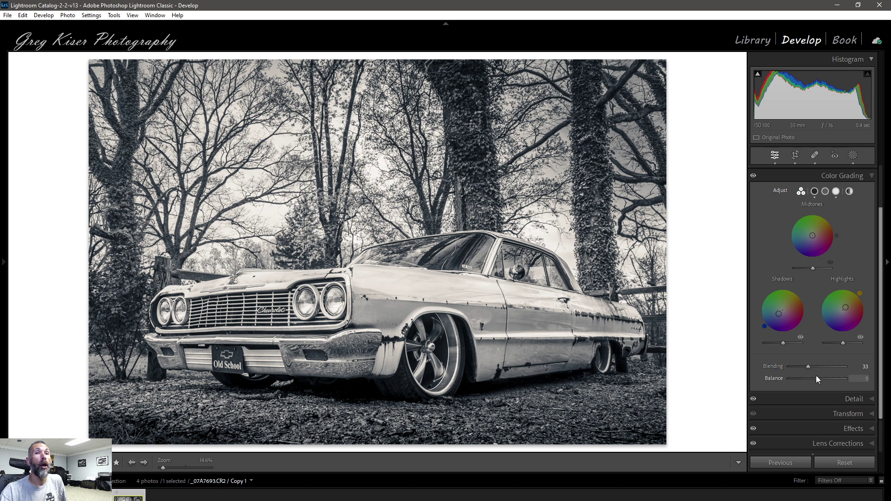
mouse_move(814, 377)
left_mouse_down()
mouse_move(831, 377)
mouse_move(812, 378)
left_mouse_up()
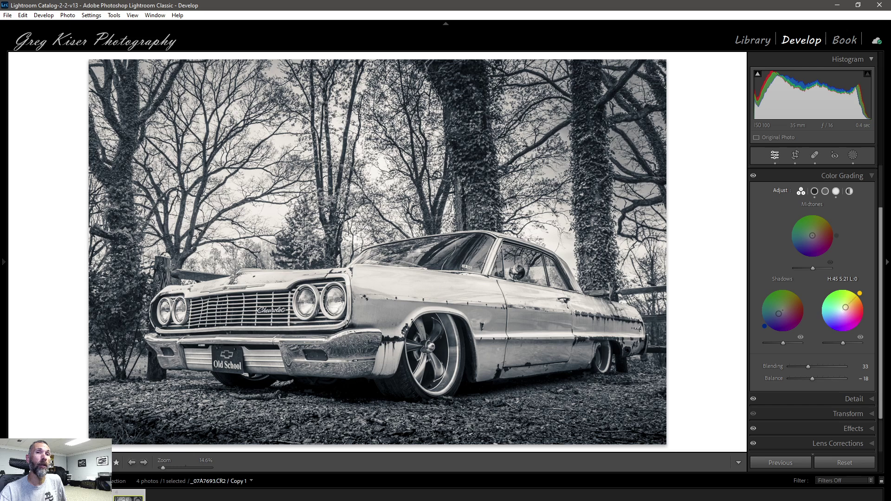
Strengthen the yellow tint in the highlights and check its effect by toggling the highlights adjustment
left_click_drag(845, 307, 848, 305)
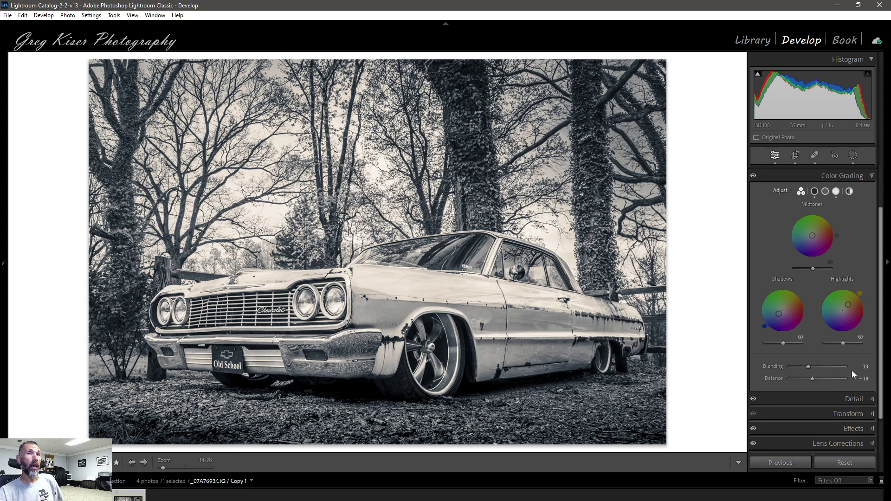
left_click(860, 338)
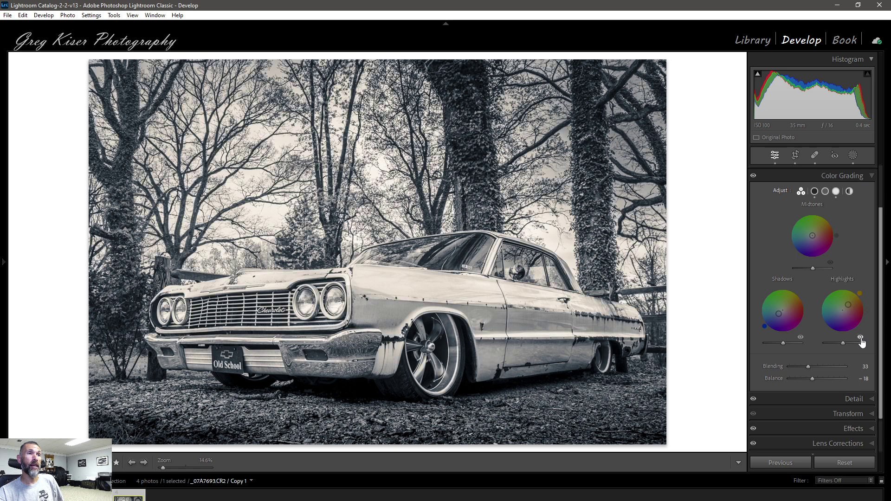